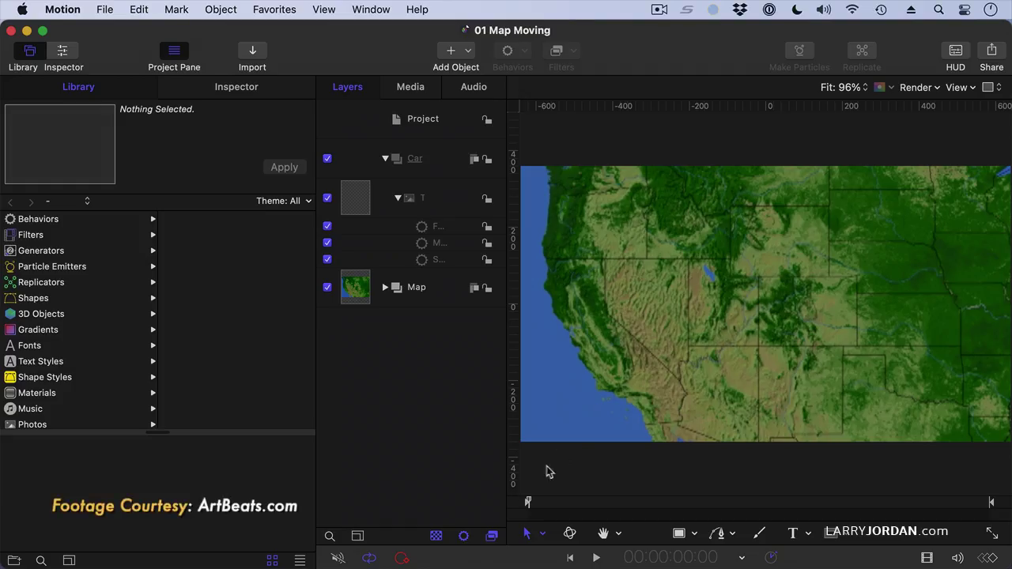
# Play the map animation twice, stopping near the end at 9:23 with Nevada lifted out
pyautogui.click(524, 503)
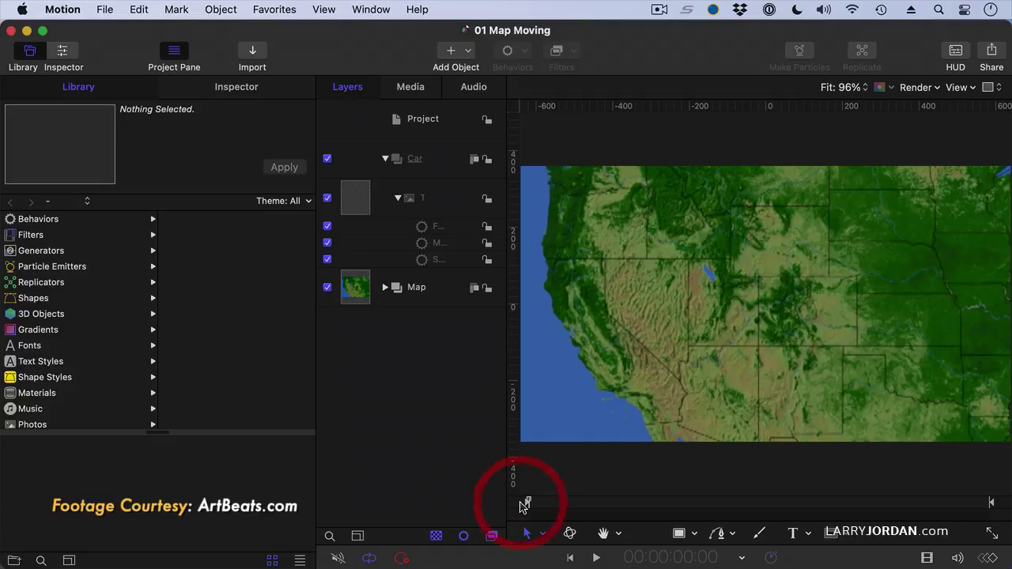
pyautogui.press('space')
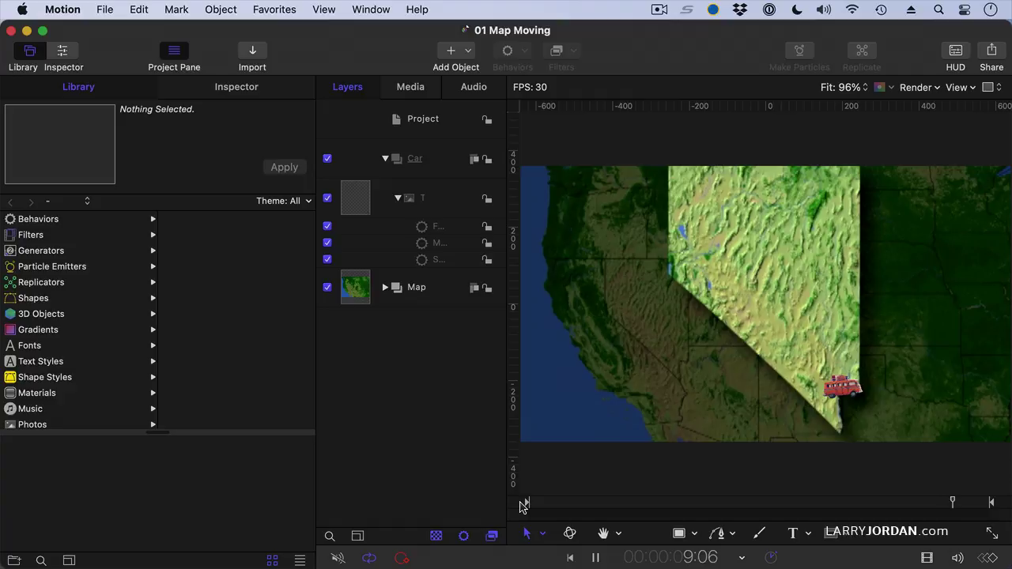
pyautogui.press('space')
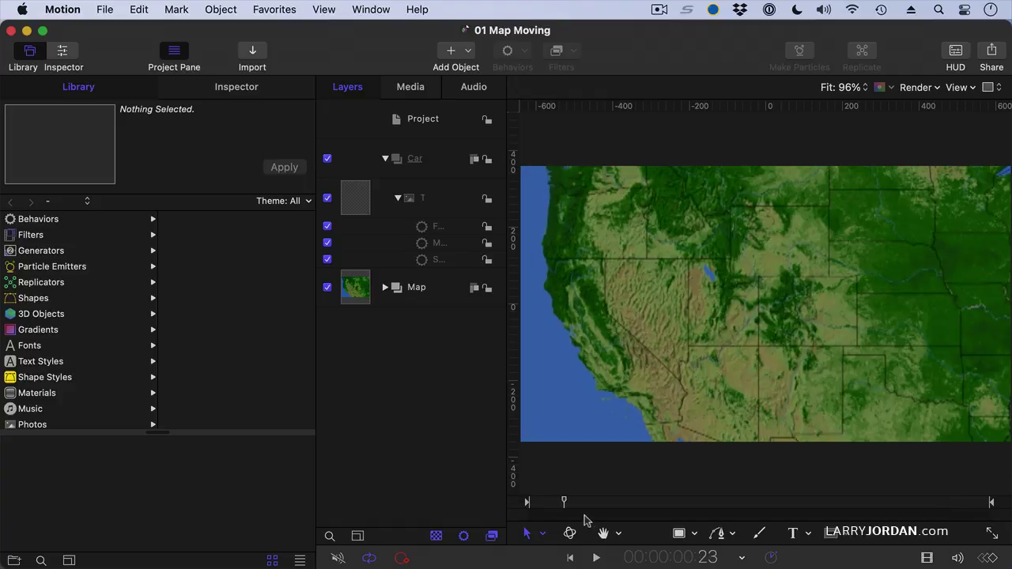
pyautogui.press('space')
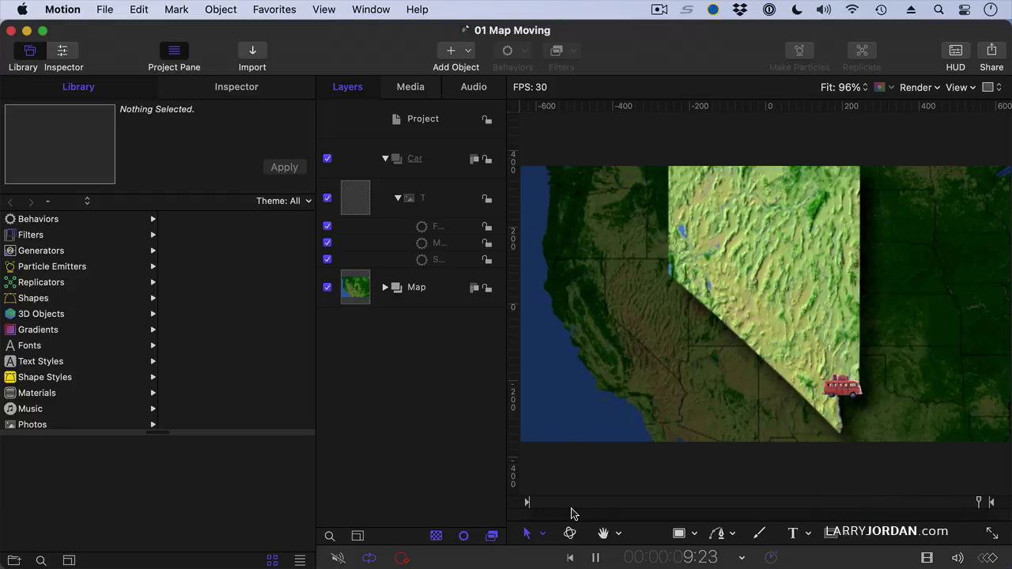
pyautogui.press('space')
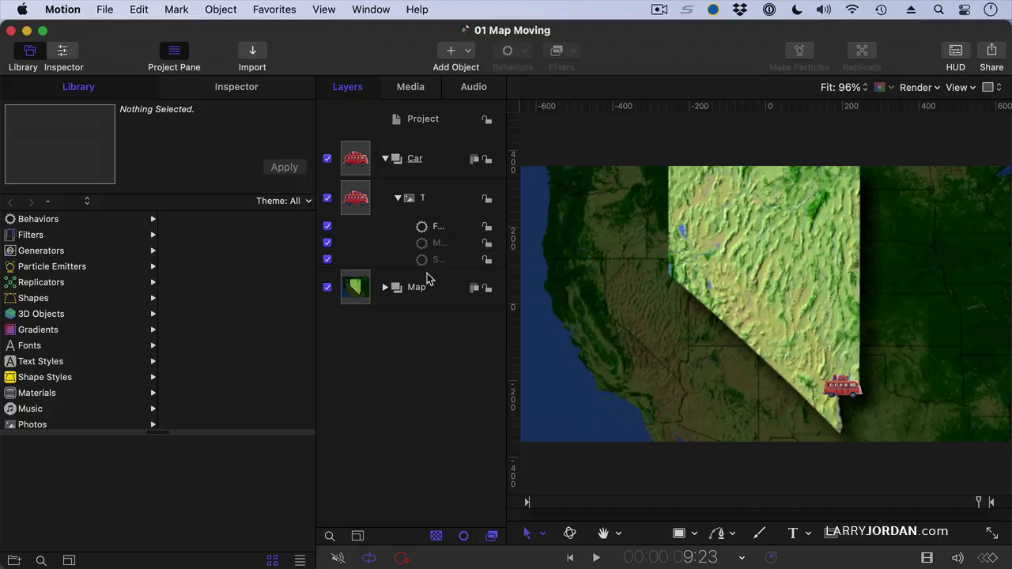
# Hide the original van layer, collapse the Car group, and create a new group named 'Car 2'
pyautogui.click(328, 198)
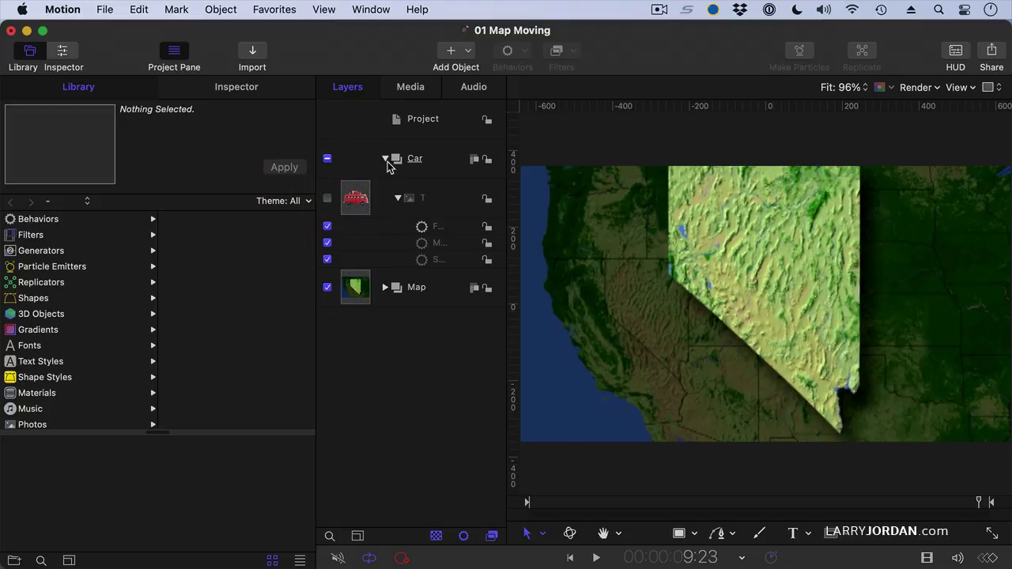
pyautogui.click(386, 159)
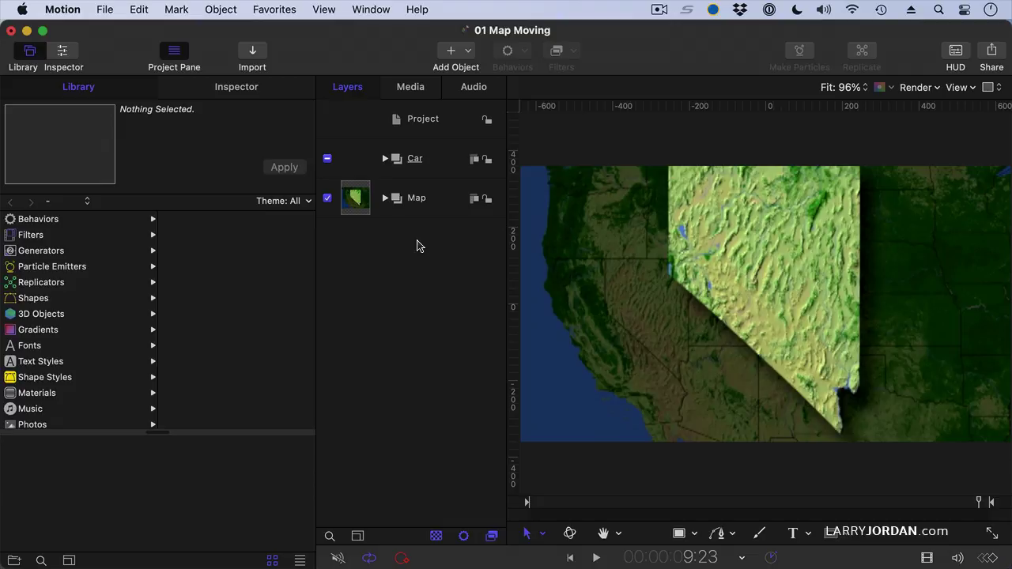
pyautogui.rightClick(430, 274)
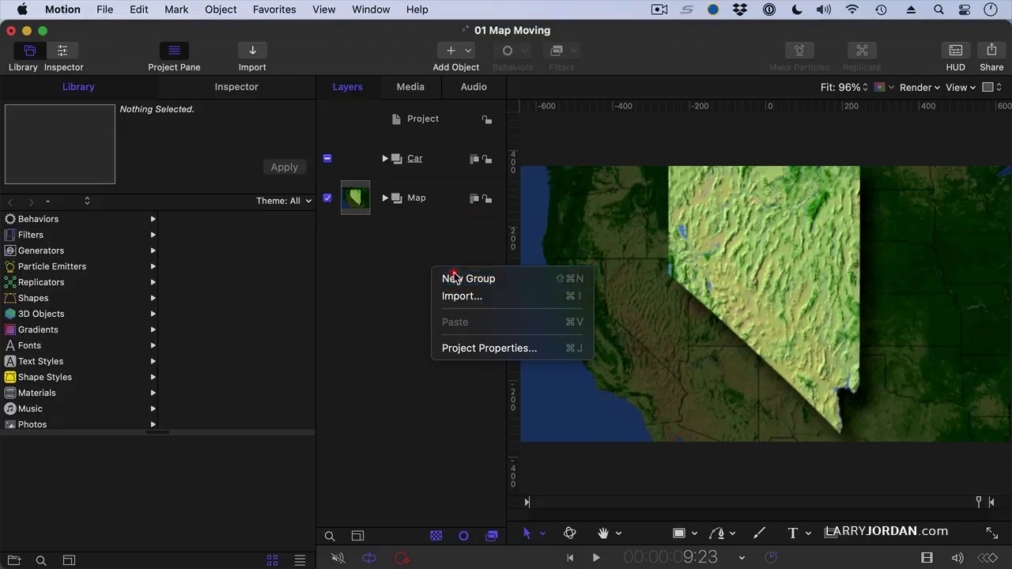
pyautogui.click(453, 278)
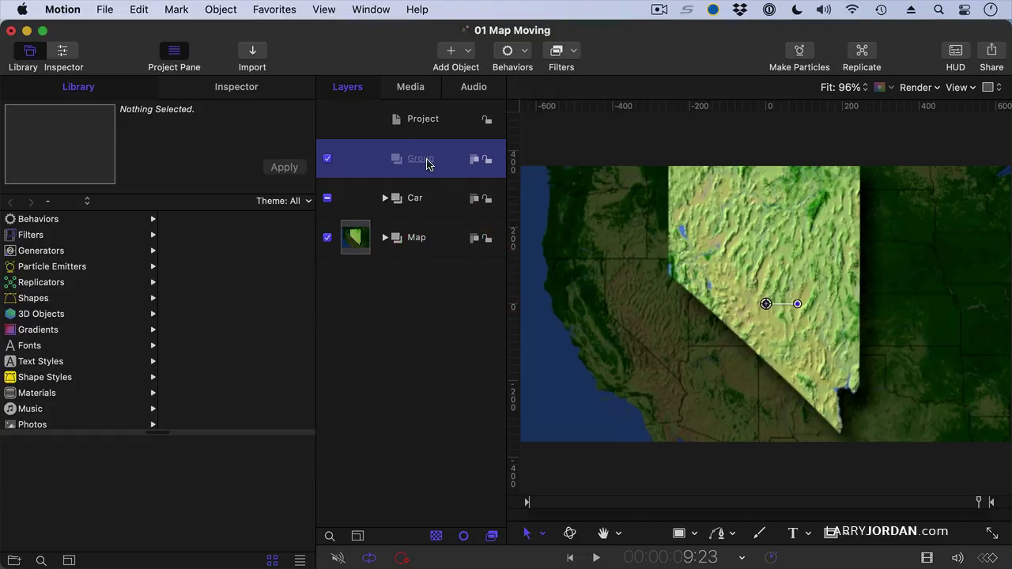
pyautogui.doubleClick(427, 162)
pyautogui.write('Car')
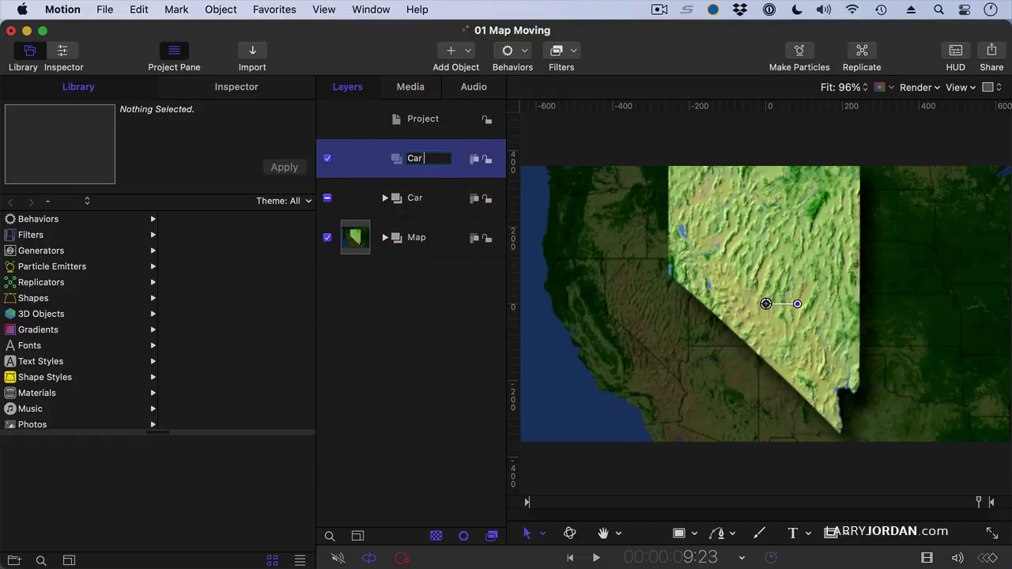
pyautogui.write(' 2')
pyautogui.press('Return')
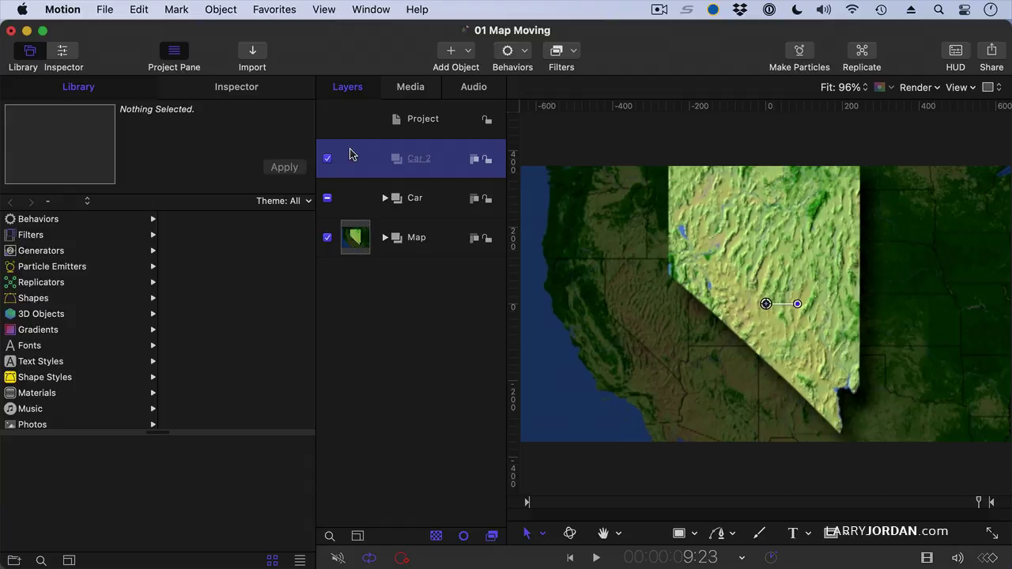
pyautogui.click(365, 159)
# Import Toy Car.psd into the Car 2 group
pyautogui.press('super+i')
pyautogui.click(345, 156)
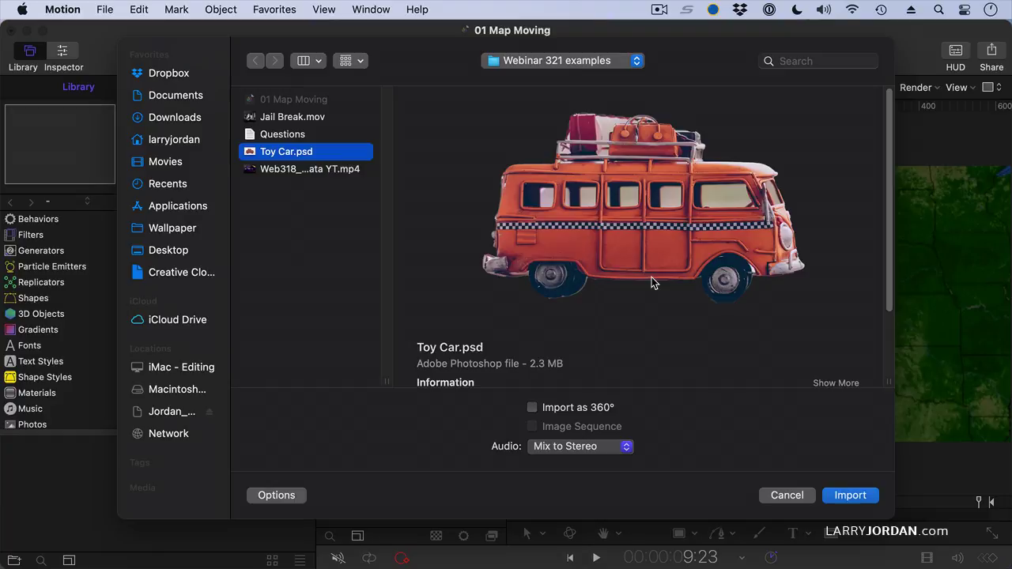
pyautogui.click(845, 495)
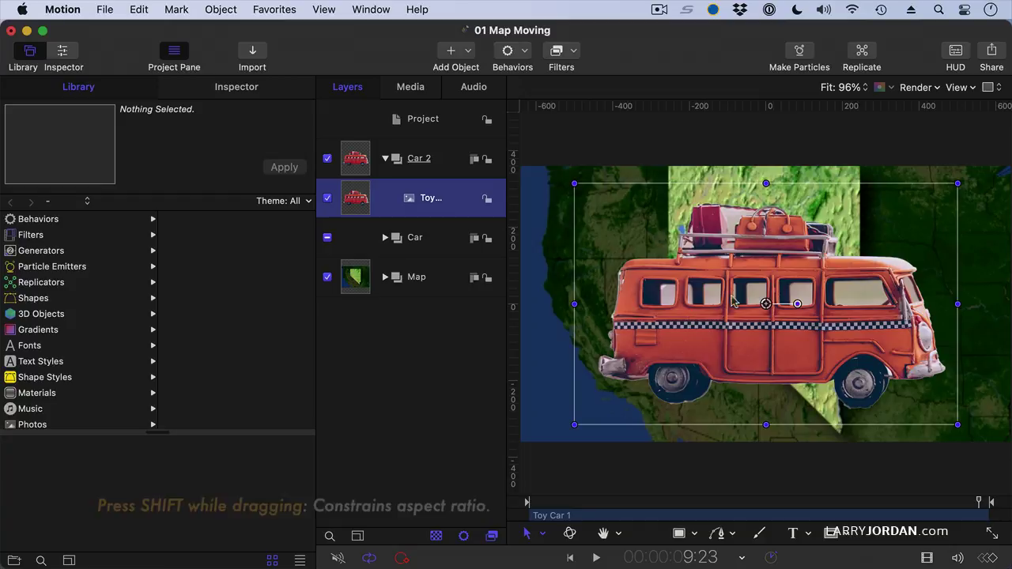
# Scale the imported van down proportionally to 11% over Nevada's western edge
pyautogui.click(958, 185)
pyautogui.moveTo(958, 185); pyautogui.dragTo(703, 269)
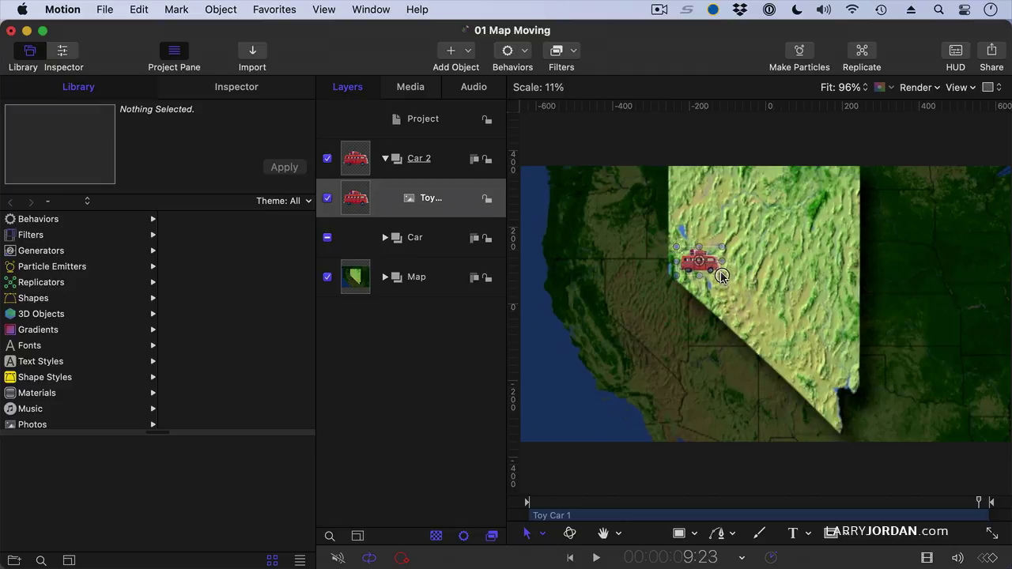
pyautogui.click(720, 273)
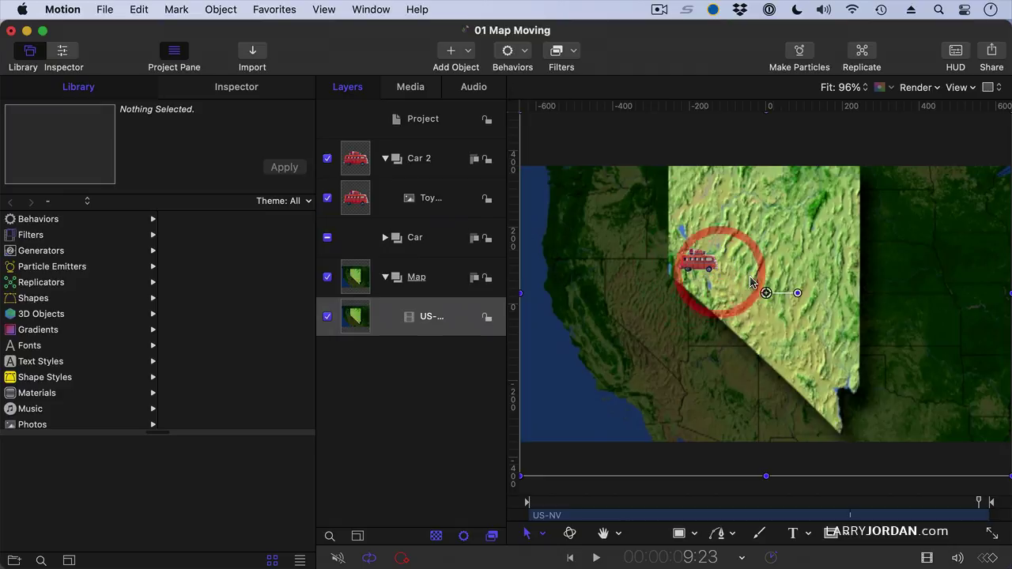
pyautogui.click(696, 264)
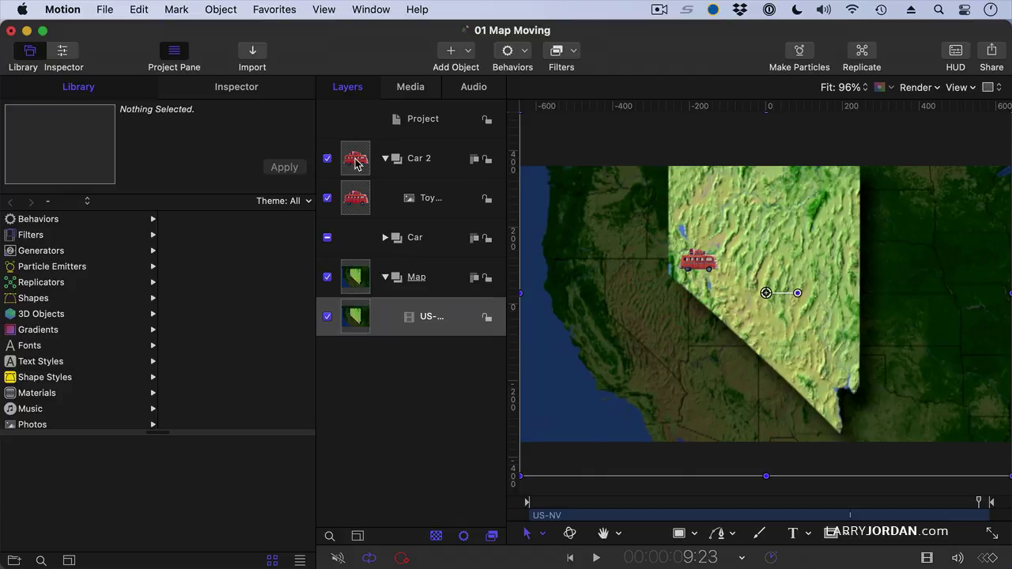
# Apply a Basic Motion > Motion Path behaviour to the Toy Car 1 layer
pyautogui.click(399, 198)
pyautogui.click(445, 204)
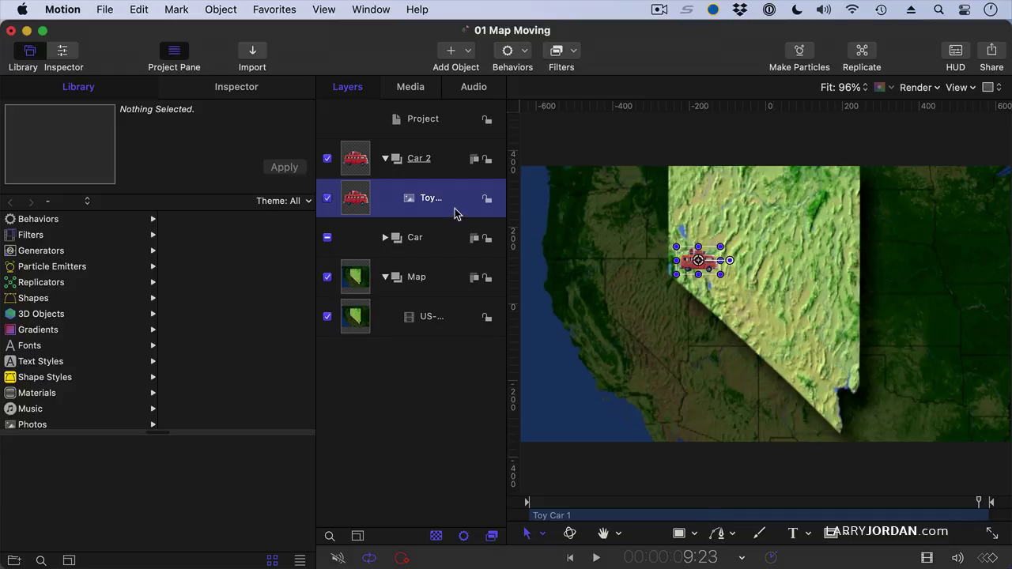
pyautogui.click(508, 55)
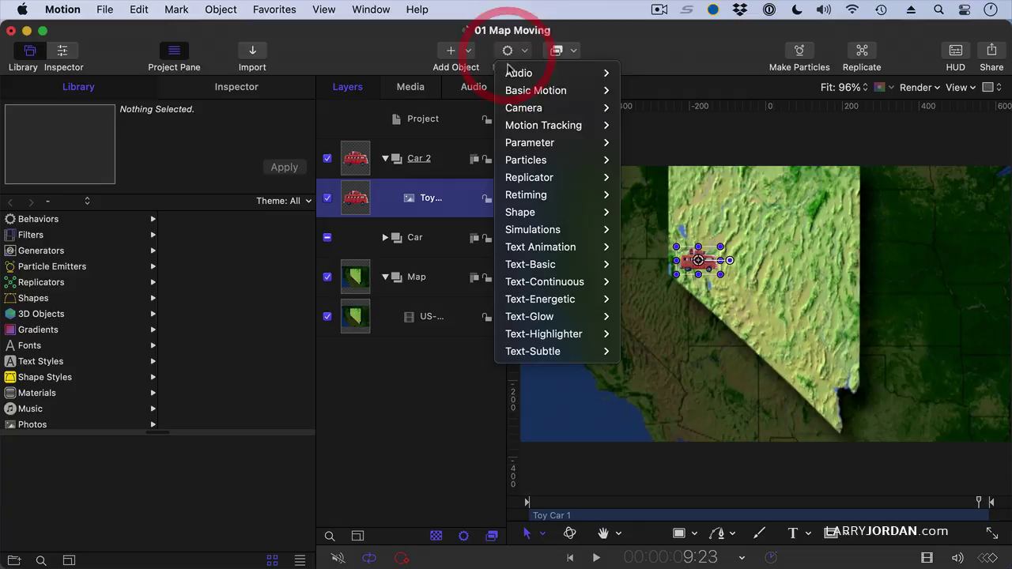
pyautogui.moveTo(543, 90)
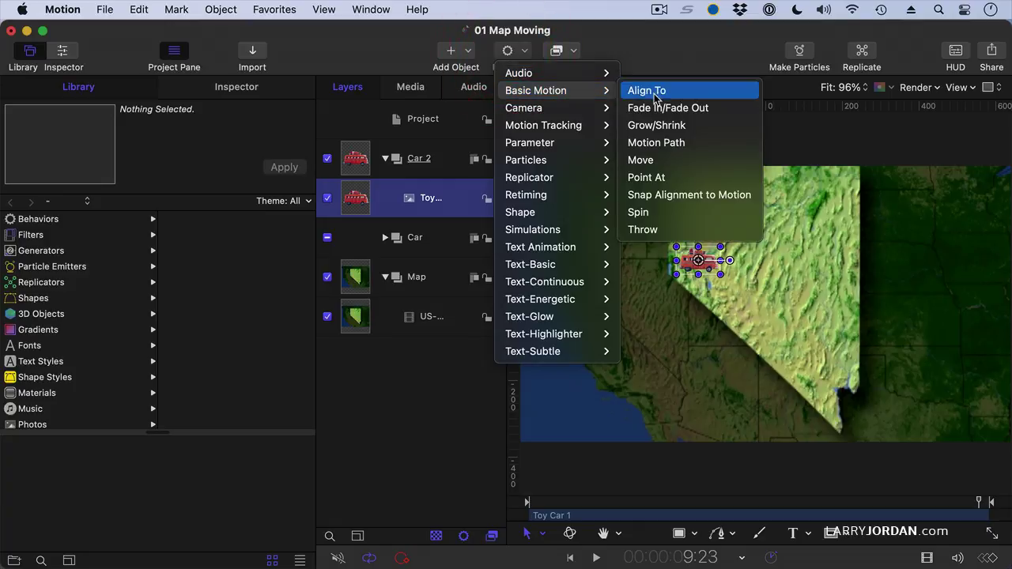
pyautogui.click(726, 150)
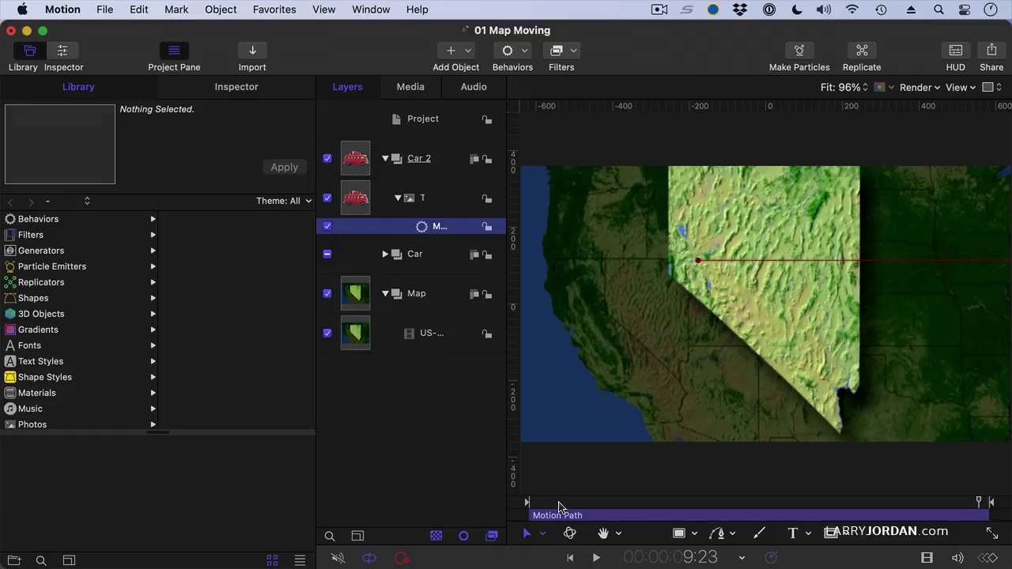
# Trim the Motion Path behaviour's In point to 5:01 so the van waits before moving
pyautogui.moveTo(555, 506); pyautogui.dragTo(760, 511)
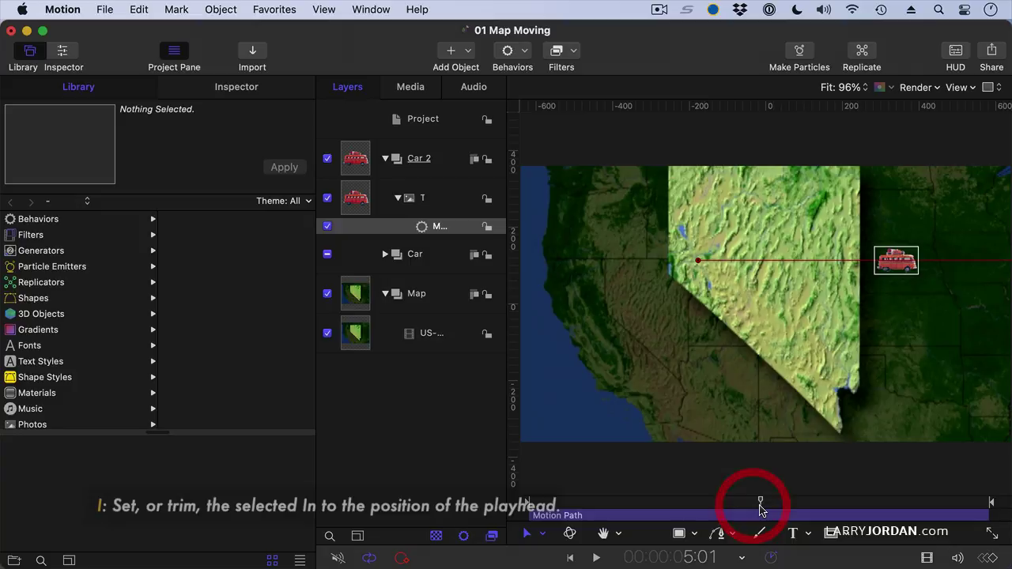
pyautogui.press('i')
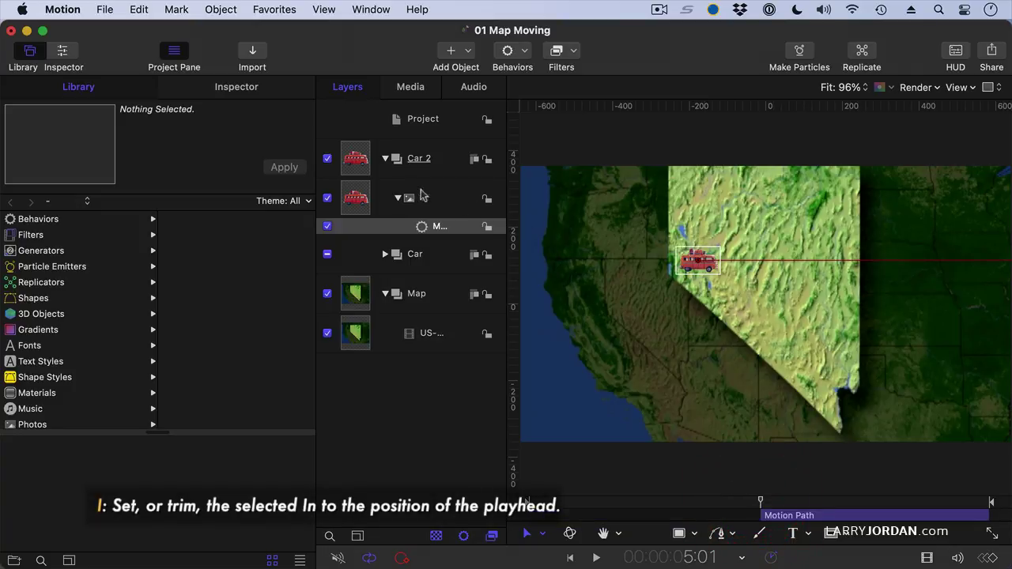
pyautogui.click(453, 198)
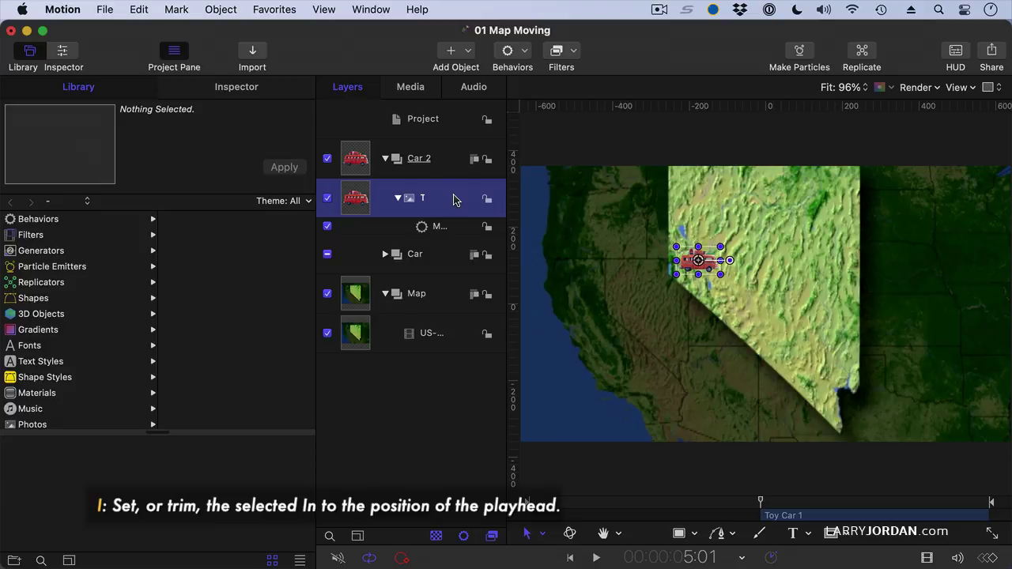
pyautogui.click(449, 227)
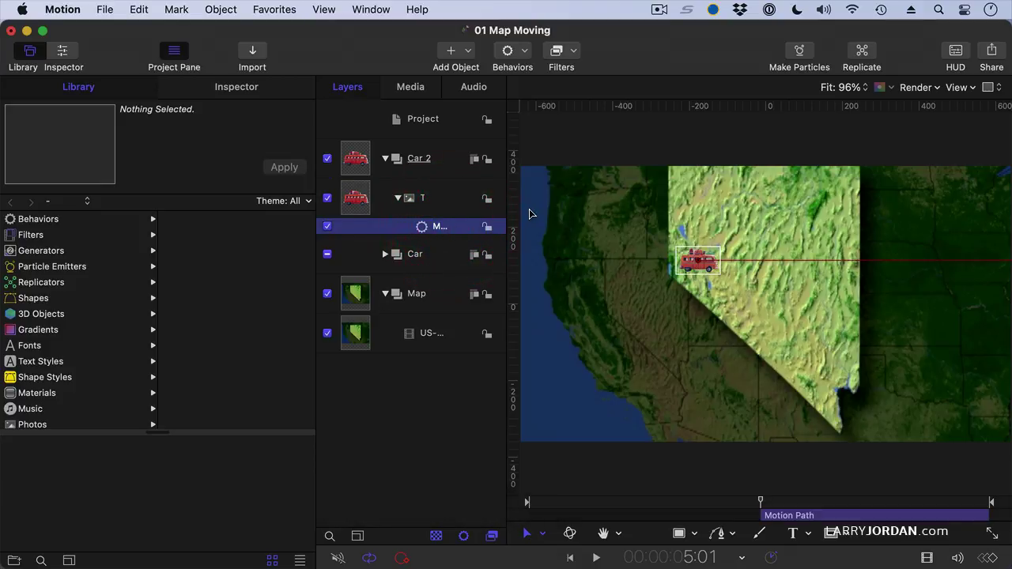
pyautogui.click(796, 127)
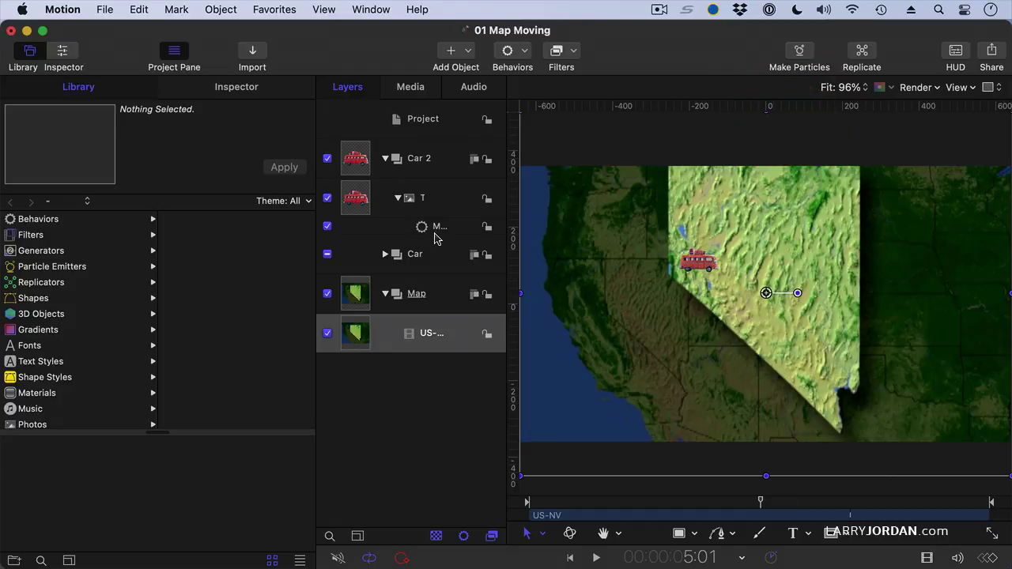
# At 50% canvas zoom, drag the motion path's end point down to Nevada's southern tip
pyautogui.click(850, 88)
pyautogui.click(849, 148)
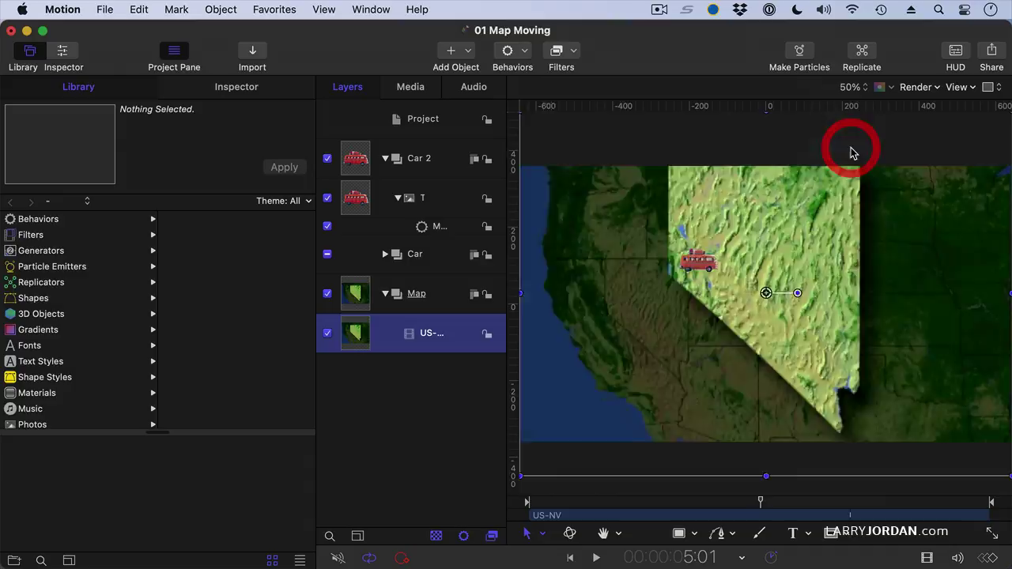
pyautogui.click(454, 227)
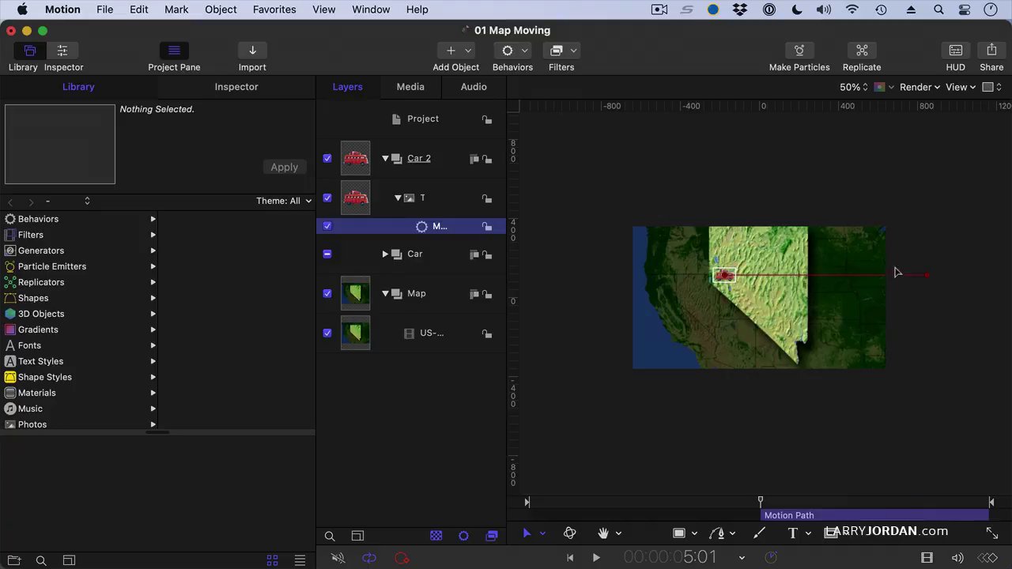
pyautogui.moveTo(927, 278); pyautogui.dragTo(796, 343)
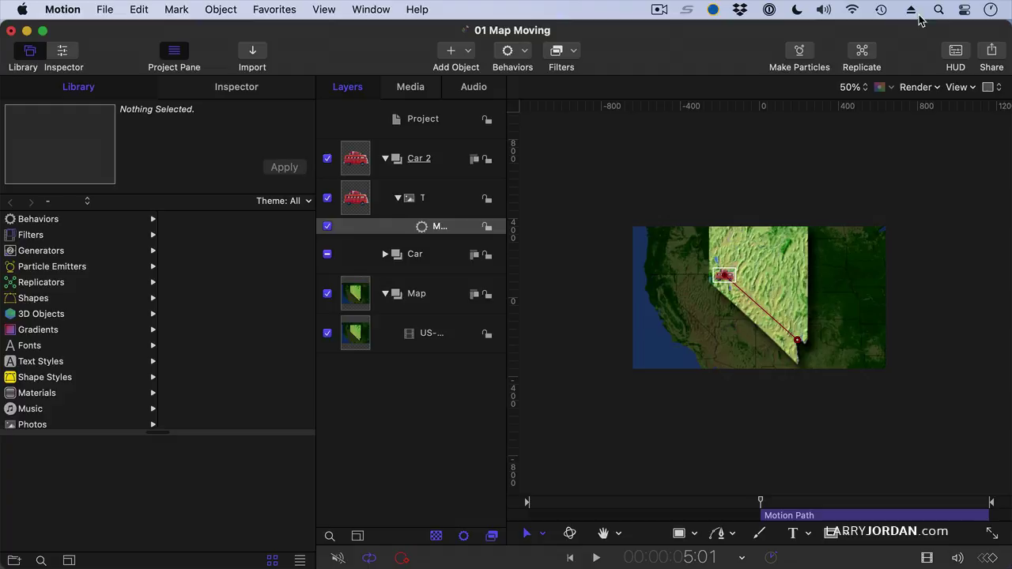
# At 200% zoom, add a control point and pull it up-right to curve the path east
pyautogui.click(852, 88)
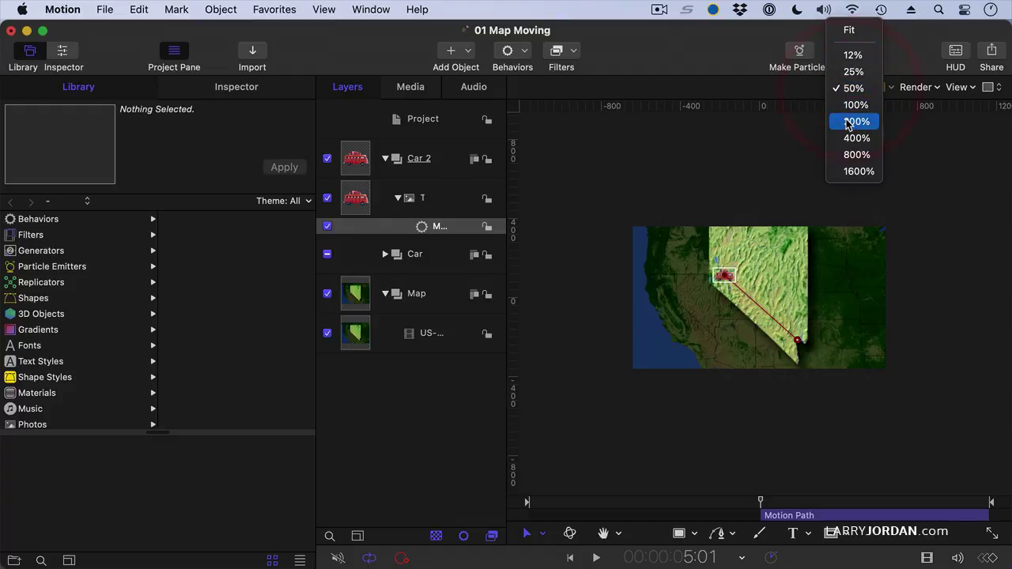
pyautogui.click(850, 121)
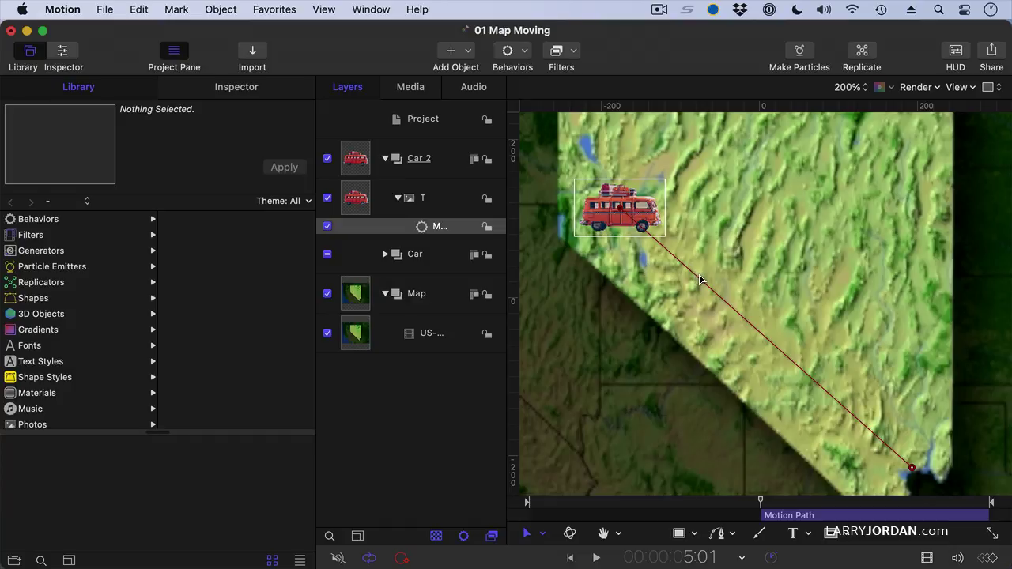
pyautogui.doubleClick(703, 282)
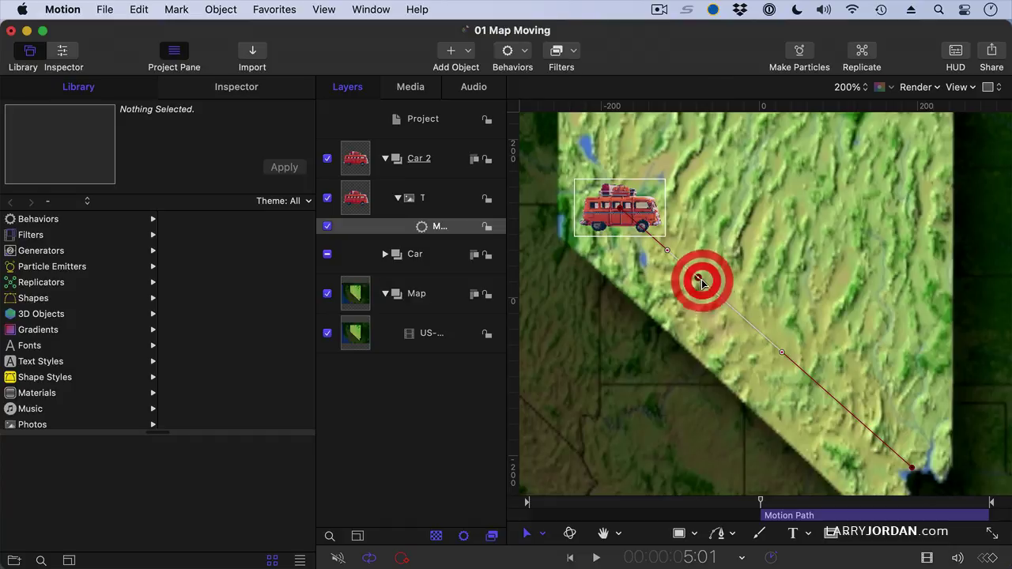
pyautogui.moveTo(702, 282); pyautogui.dragTo(886, 196)
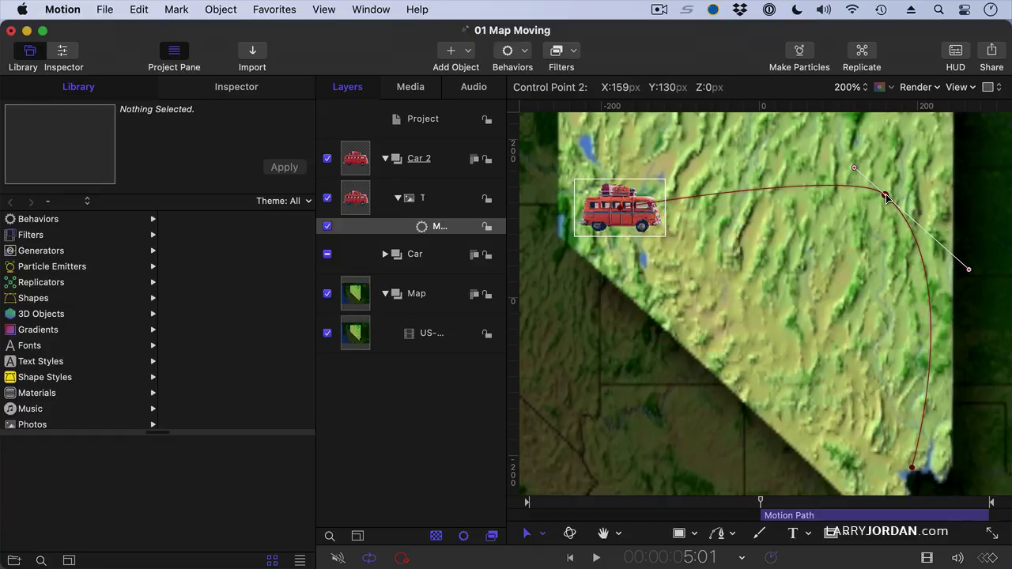
pyautogui.click(899, 252)
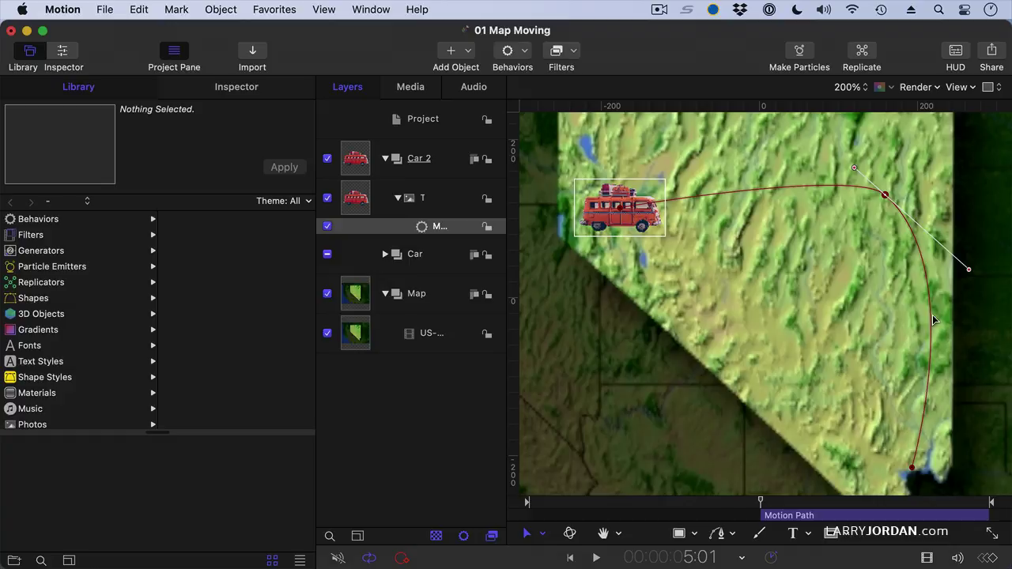
# Add two more control points, pulling one left and one down toward the southern tip
pyautogui.doubleClick(931, 335)
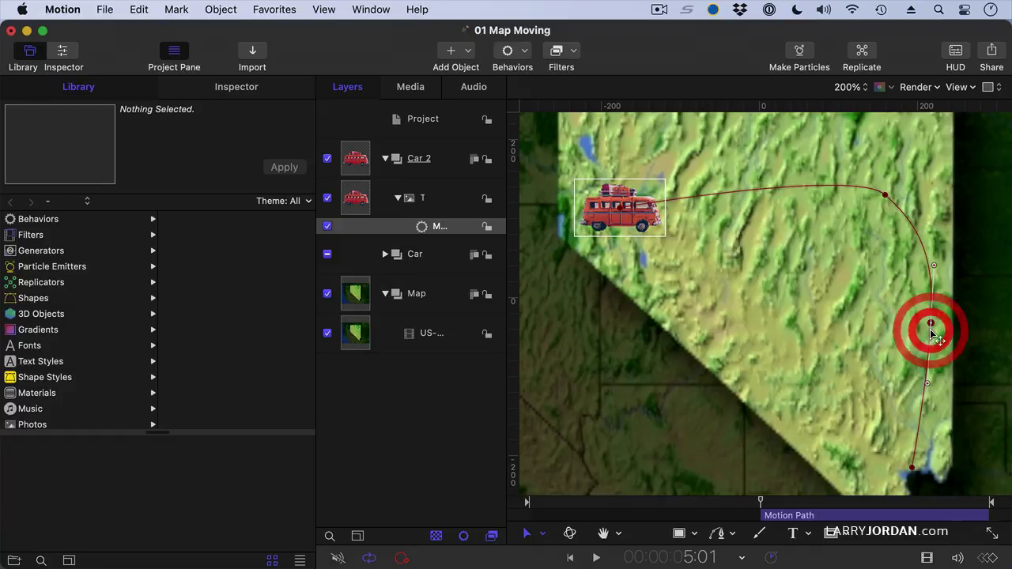
pyautogui.moveTo(932, 335); pyautogui.dragTo(746, 339)
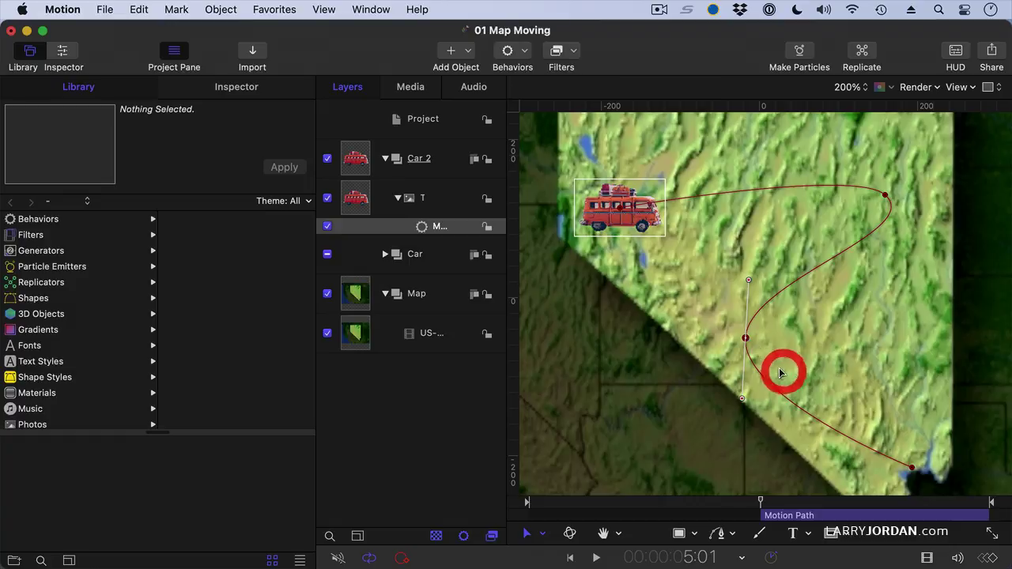
pyautogui.doubleClick(855, 445)
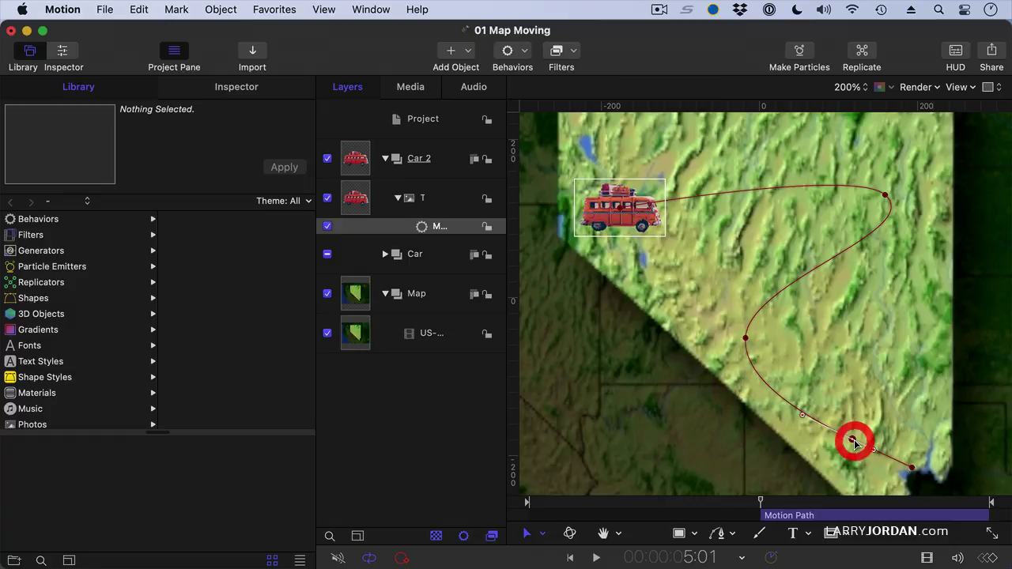
pyautogui.moveTo(855, 444); pyautogui.dragTo(857, 484)
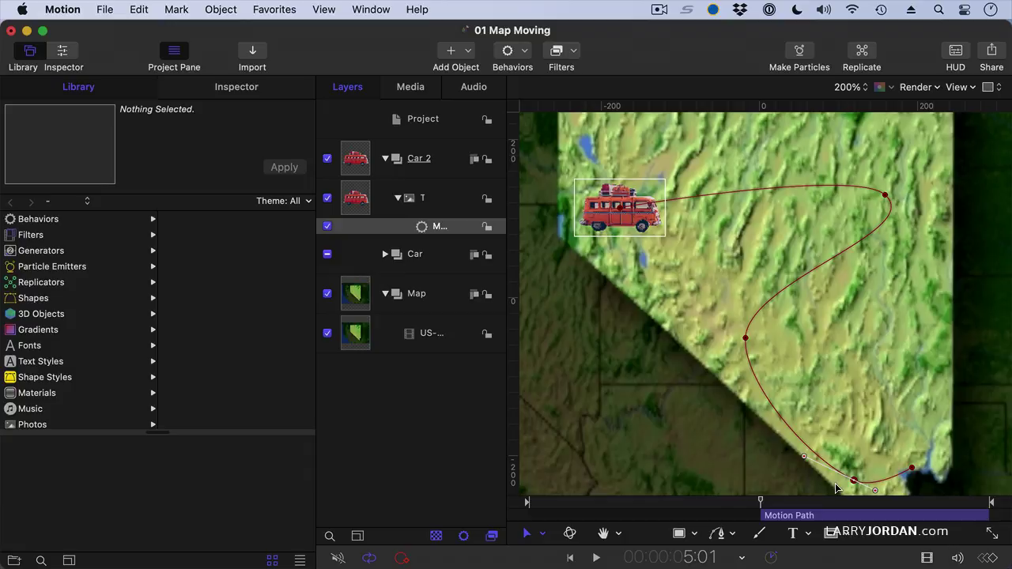
# Make the bottom control point Linear for a sharp corner and nudge the end point slightly left
pyautogui.rightClick(855, 485)
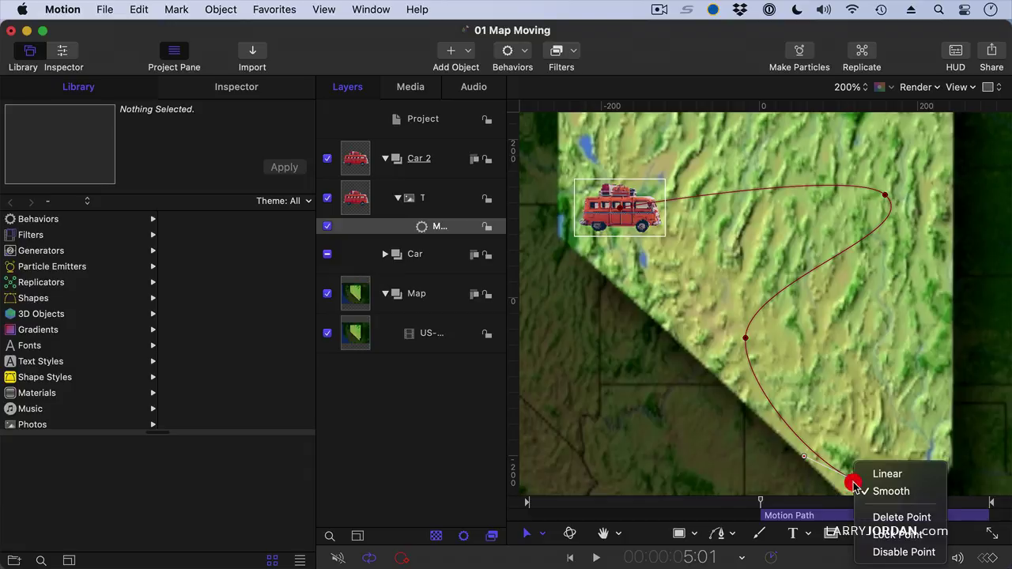
pyautogui.click(871, 475)
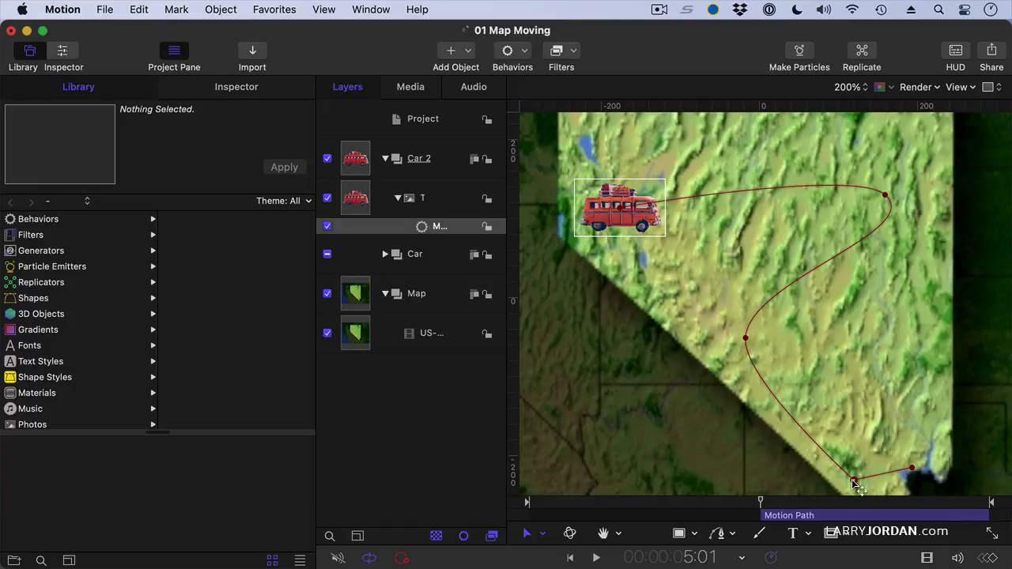
pyautogui.click(855, 482)
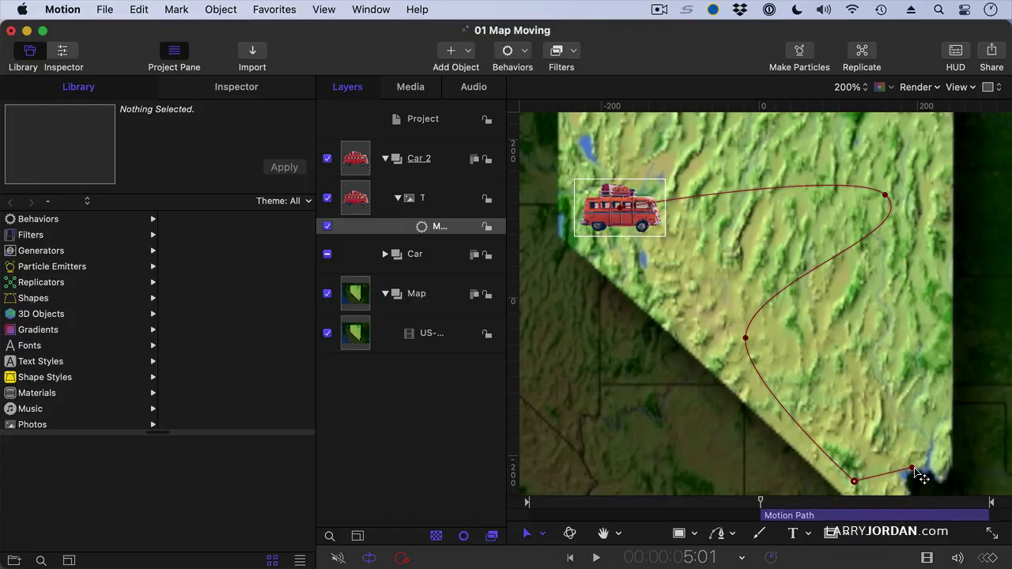
pyautogui.moveTo(914, 470); pyautogui.dragTo(896, 472)
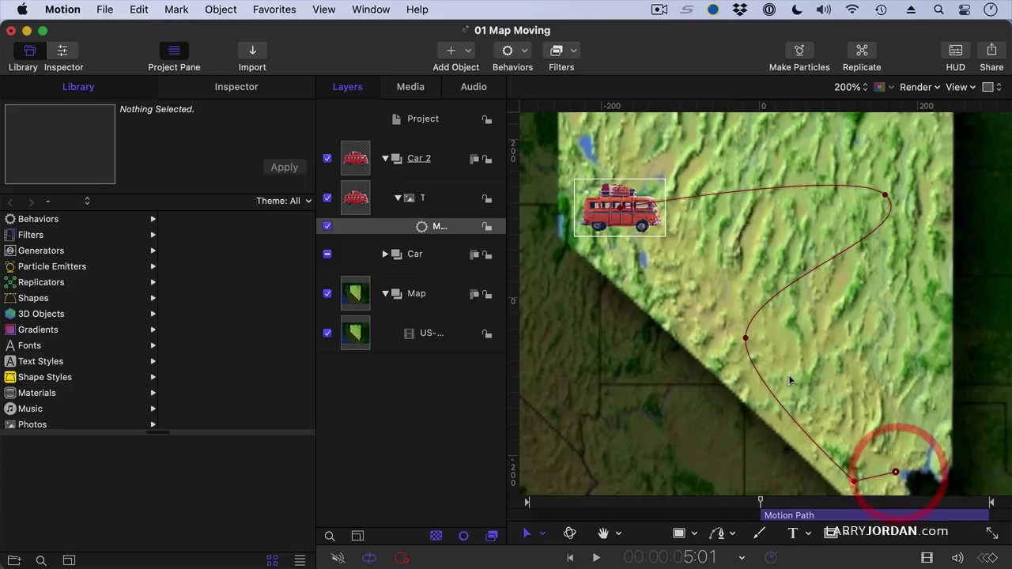
pyautogui.doubleClick(746, 340)
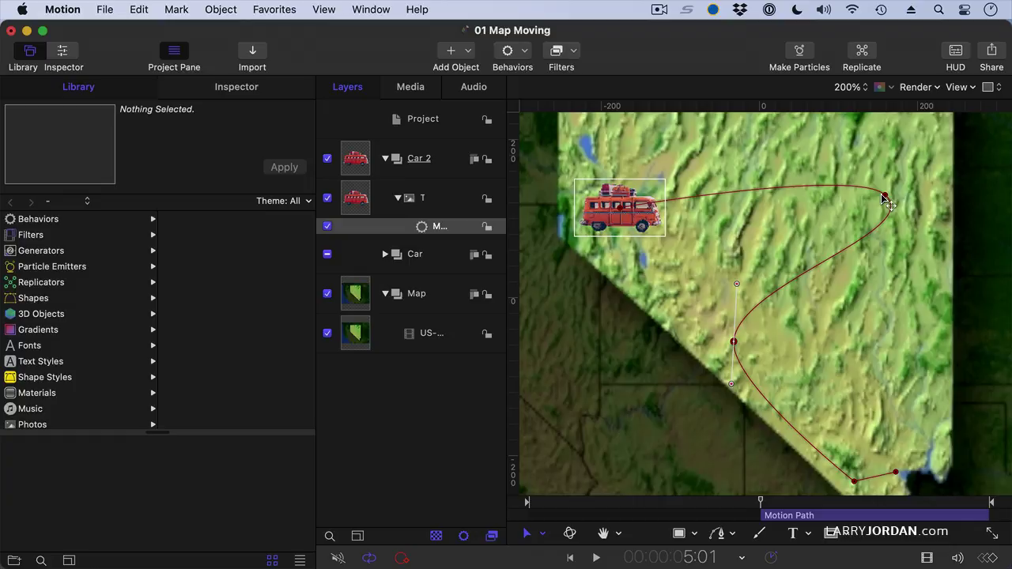
# Reshape one side of the top-right bend's curve, then preview the van driving the S-shaped path
pyautogui.moveTo(884, 198); pyautogui.dragTo(903, 274)
pyautogui.keyDown('alt'); pyautogui.click(910, 255); pyautogui.keyUp('alt')
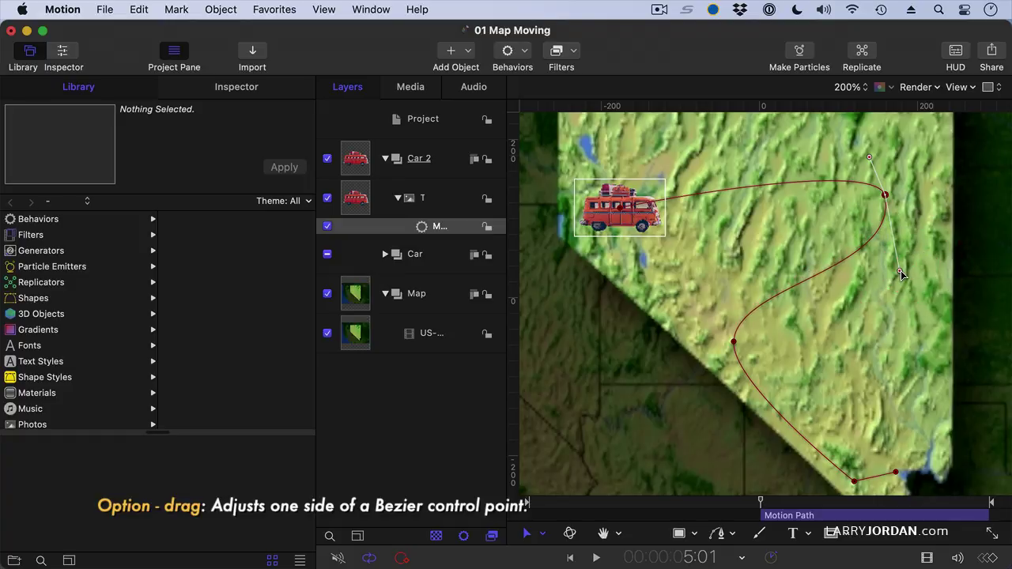
pyautogui.press('space')
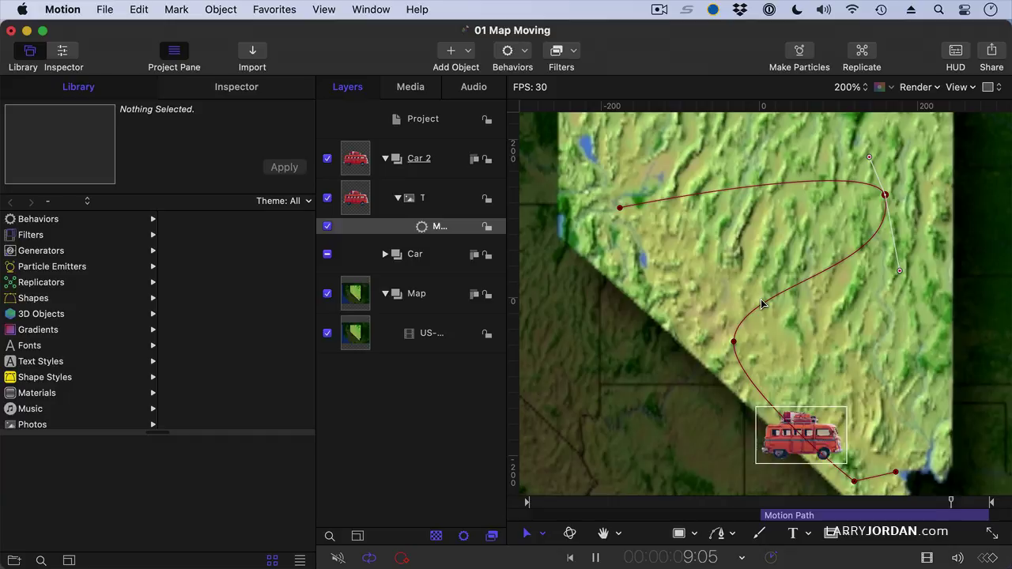
pyautogui.press('space')
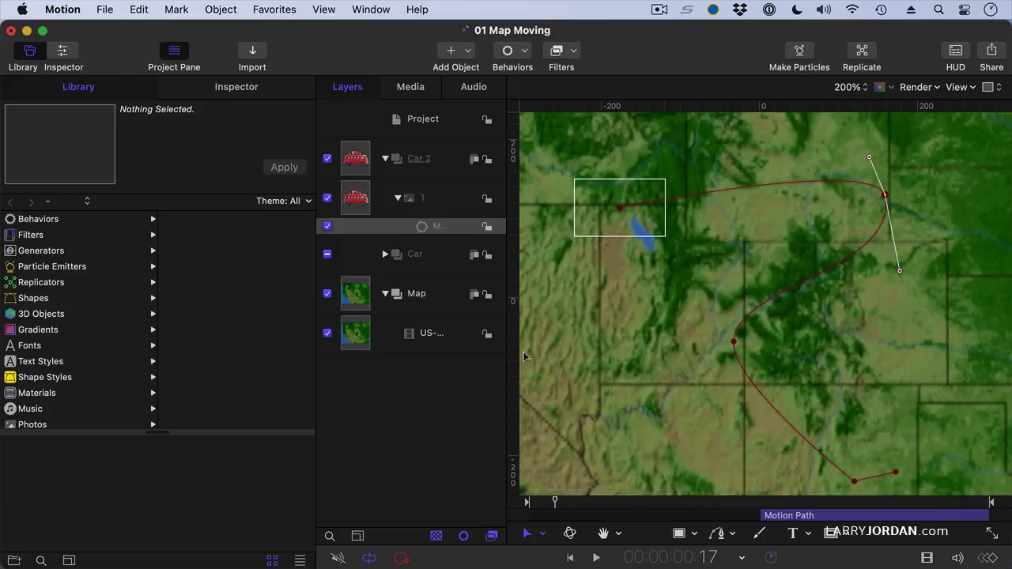
pyautogui.moveTo(927, 510); pyautogui.dragTo(876, 510)
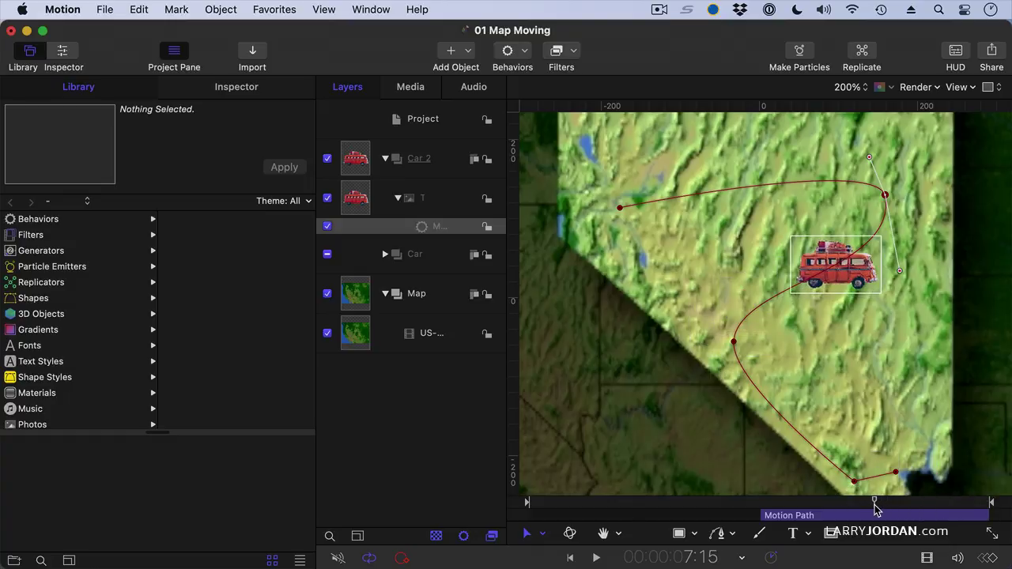
pyautogui.moveTo(875, 510); pyautogui.dragTo(761, 535)
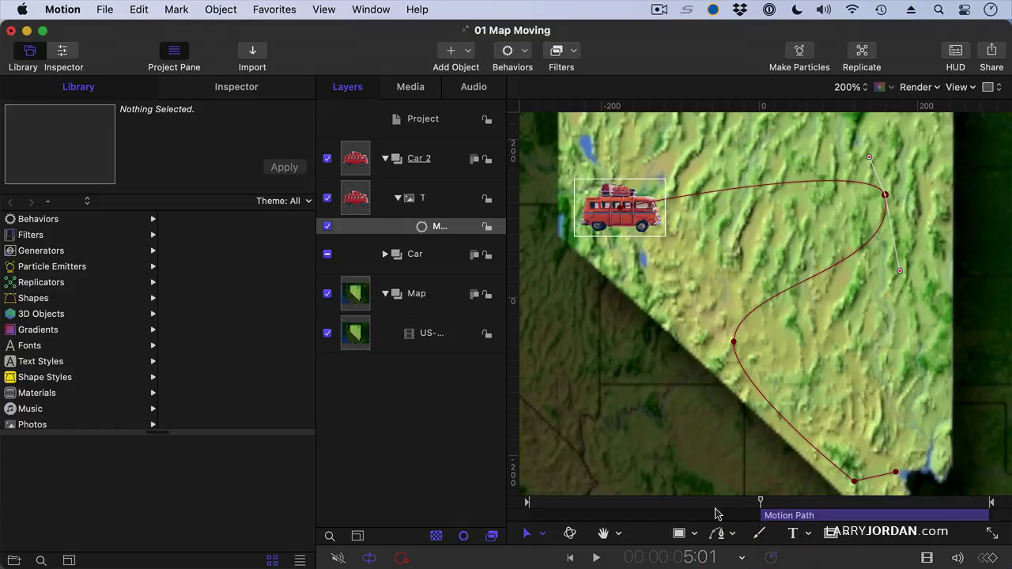
# Add Snap Alignment to Motion to the toy van and play to check it faces its route
pyautogui.click(462, 199)
pyautogui.click(510, 51)
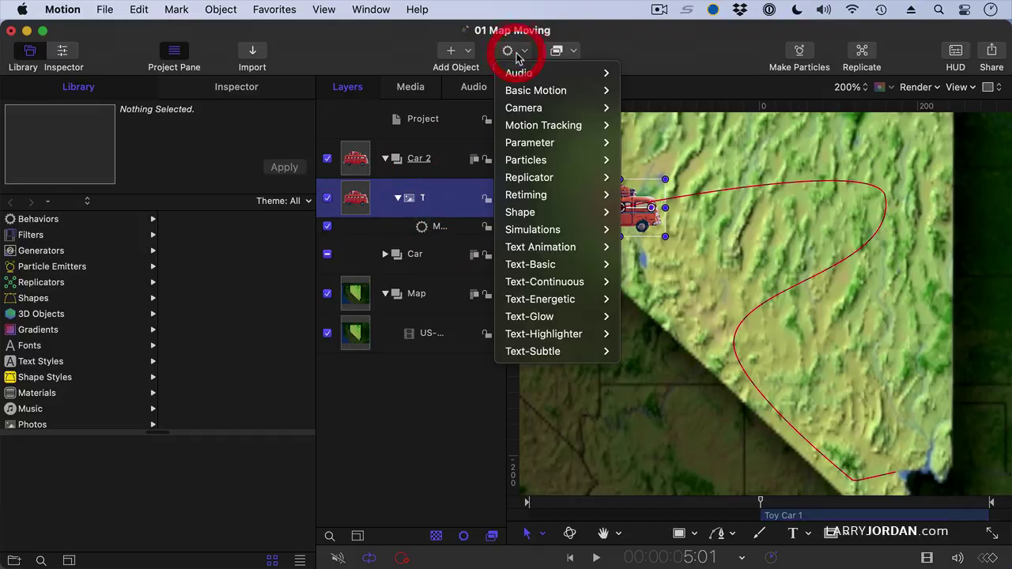
pyautogui.moveTo(538, 90)
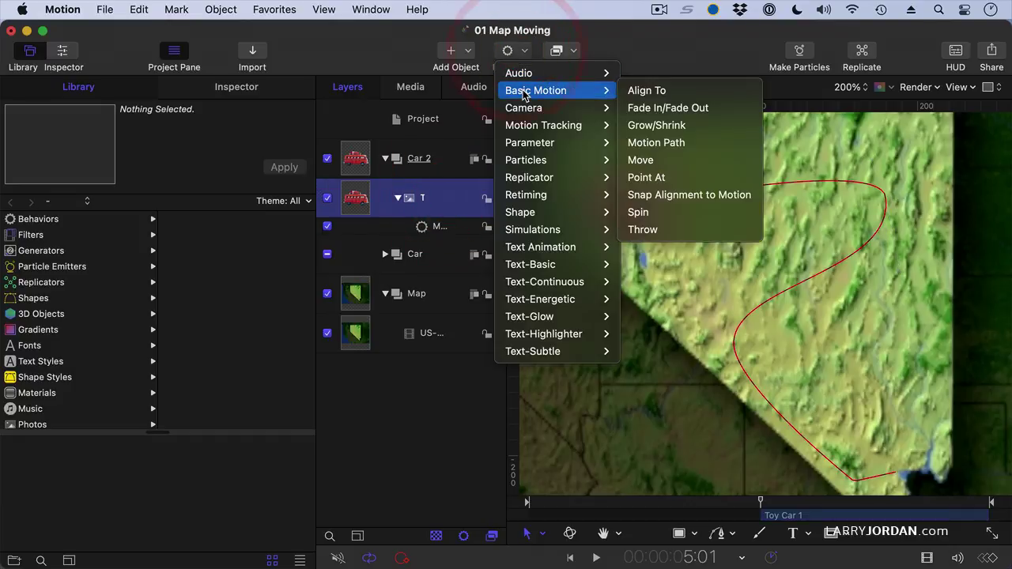
pyautogui.click(656, 198)
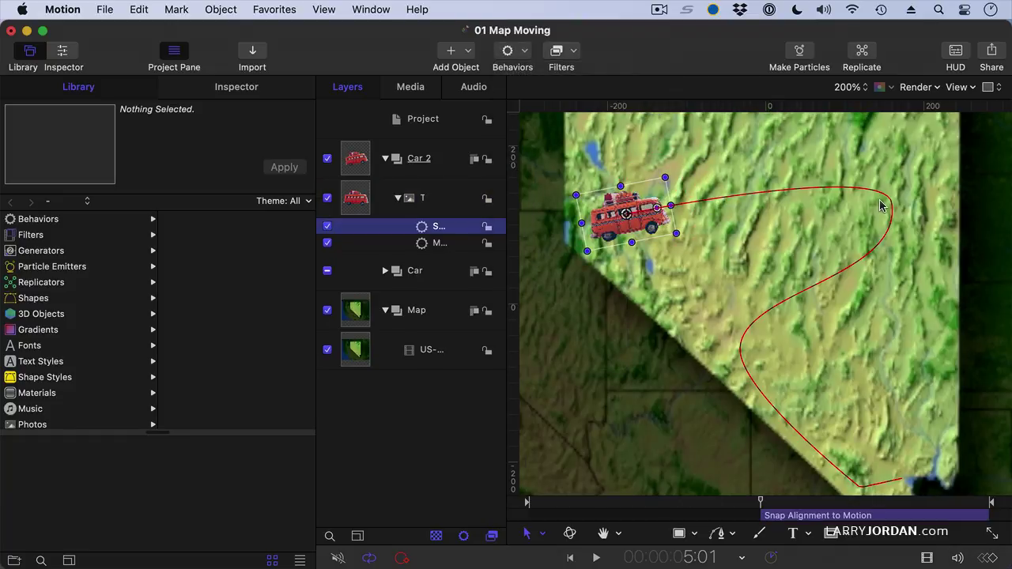
pyautogui.press('space')
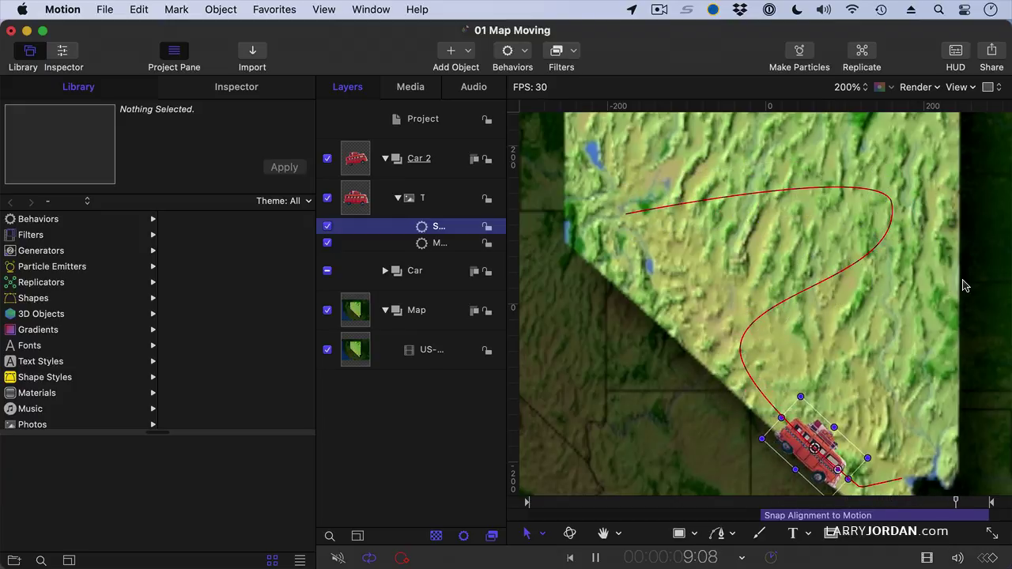
pyautogui.press('space')
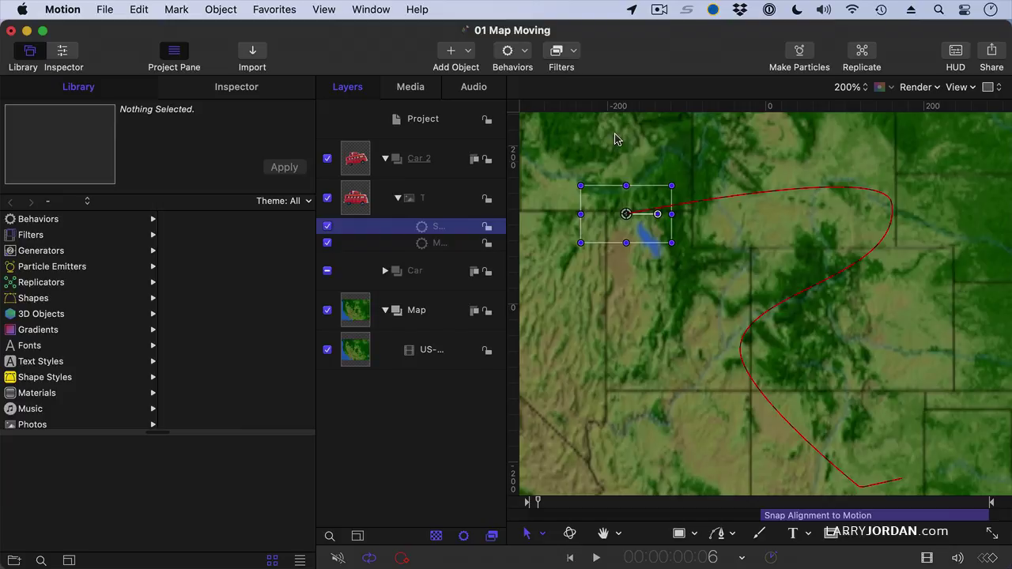
# Trim the Toy Car 1 Motion Path behavior so it ends at 9:18
pyautogui.click(441, 204)
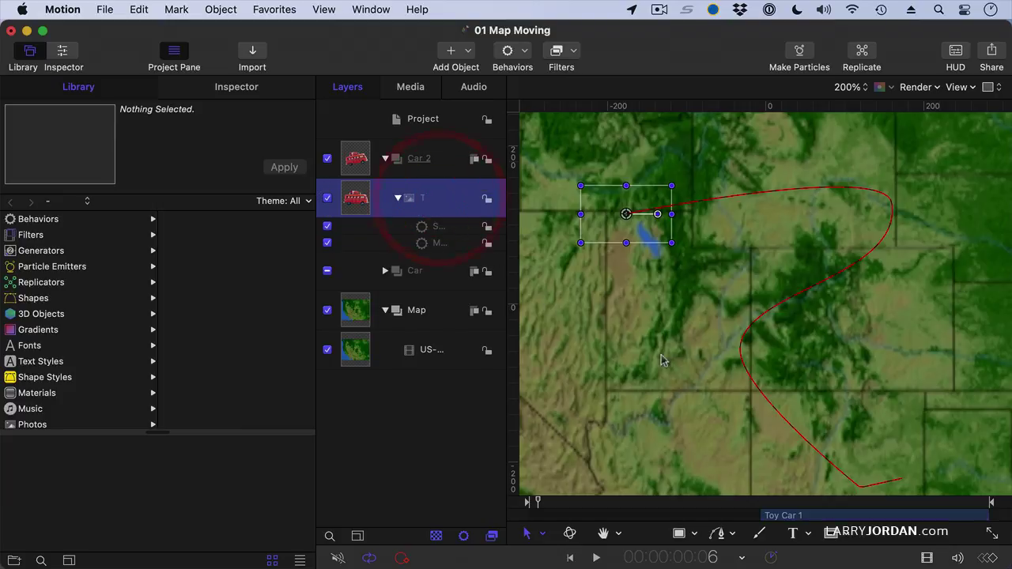
pyautogui.moveTo(966, 506)
pyautogui.mouseDown()
pyautogui.moveTo(983, 503)
pyautogui.moveTo(973, 507)
pyautogui.mouseUp()
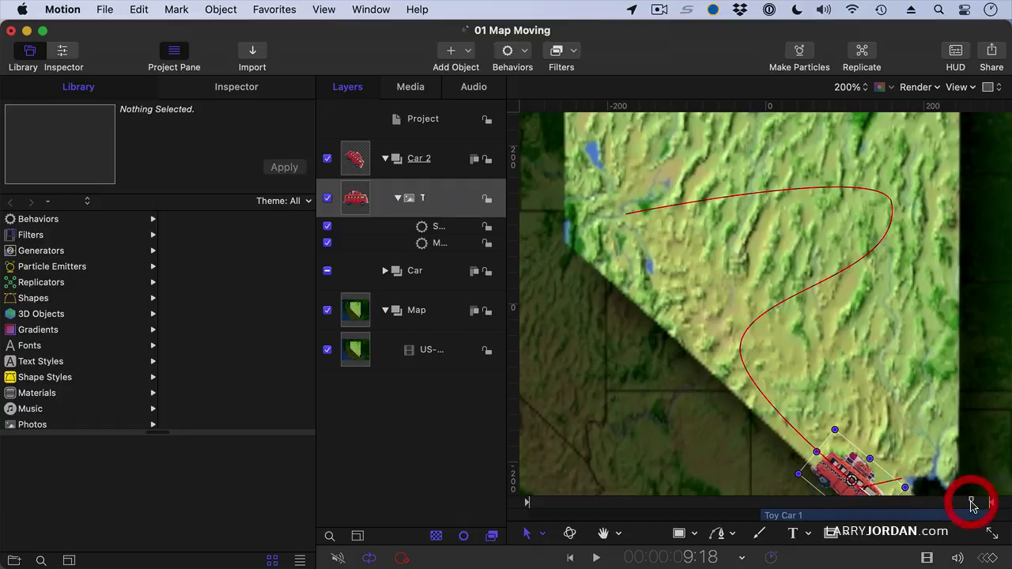
pyautogui.click(453, 246)
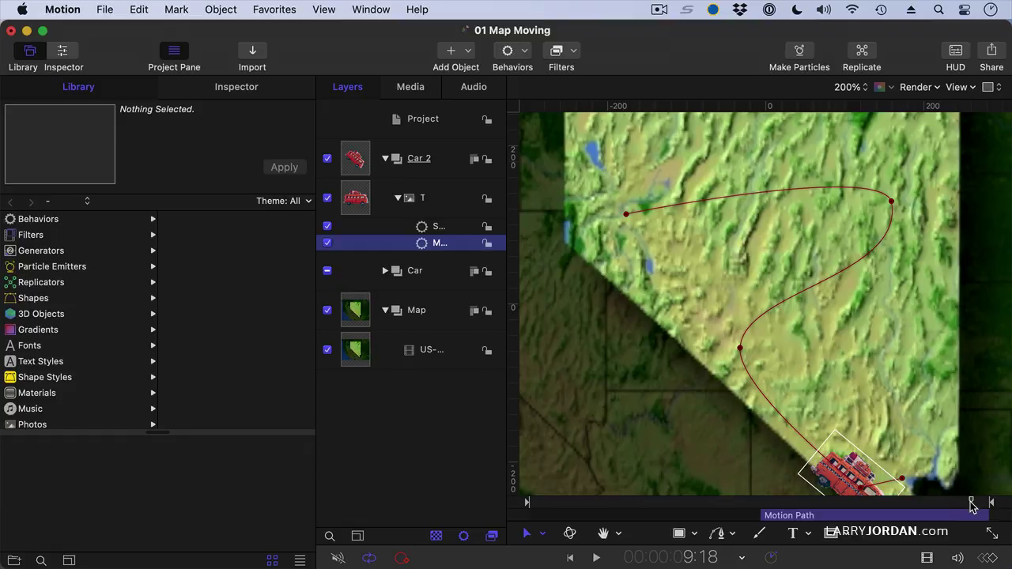
pyautogui.press('o')
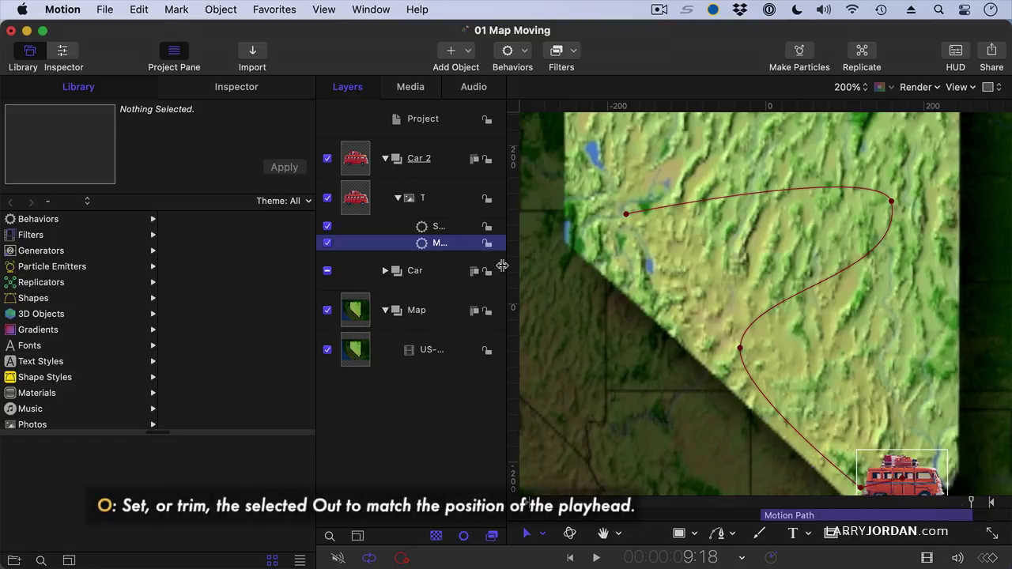
pyautogui.click(465, 229)
pyautogui.click(462, 230)
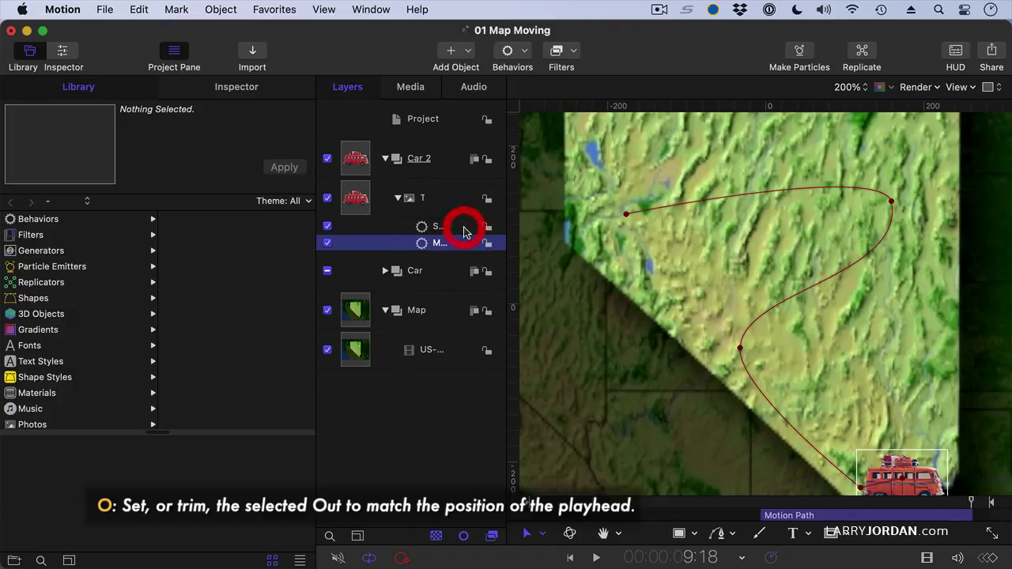
pyautogui.click(380, 230)
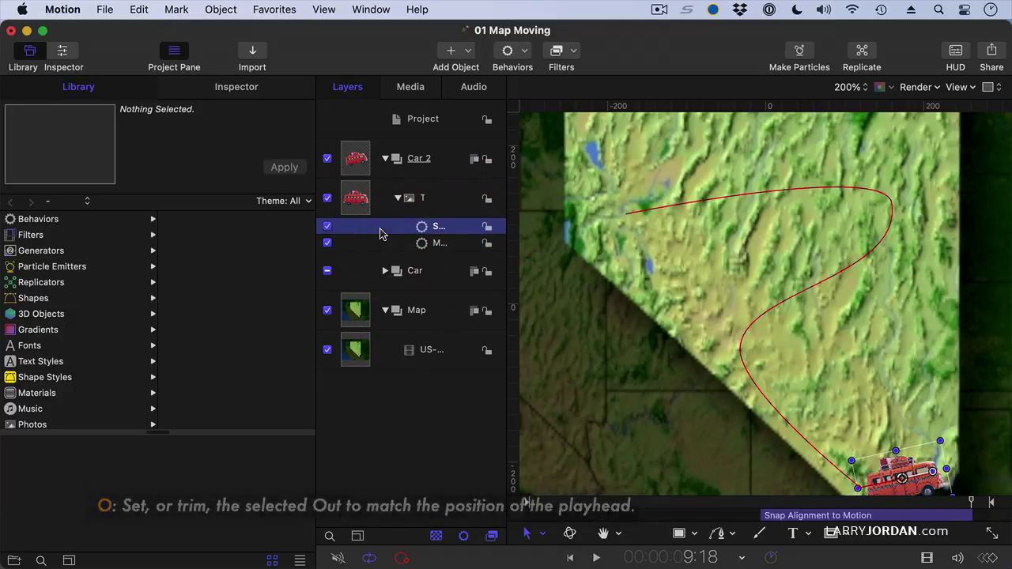
# Play from about 4:15 to watch the toy car follow the curve across Nevada
pyautogui.click(433, 206)
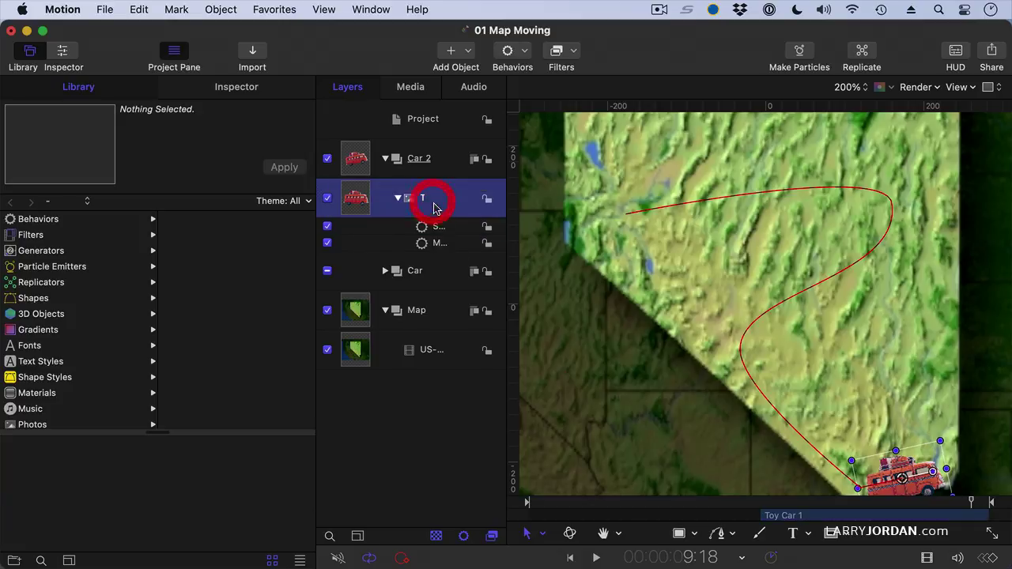
pyautogui.click(729, 500)
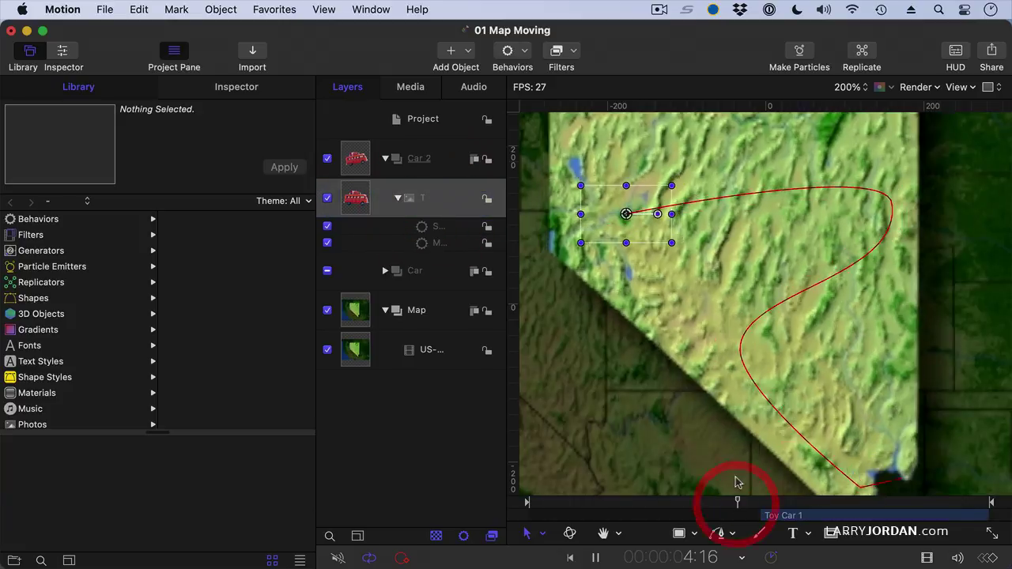
pyautogui.press('space')
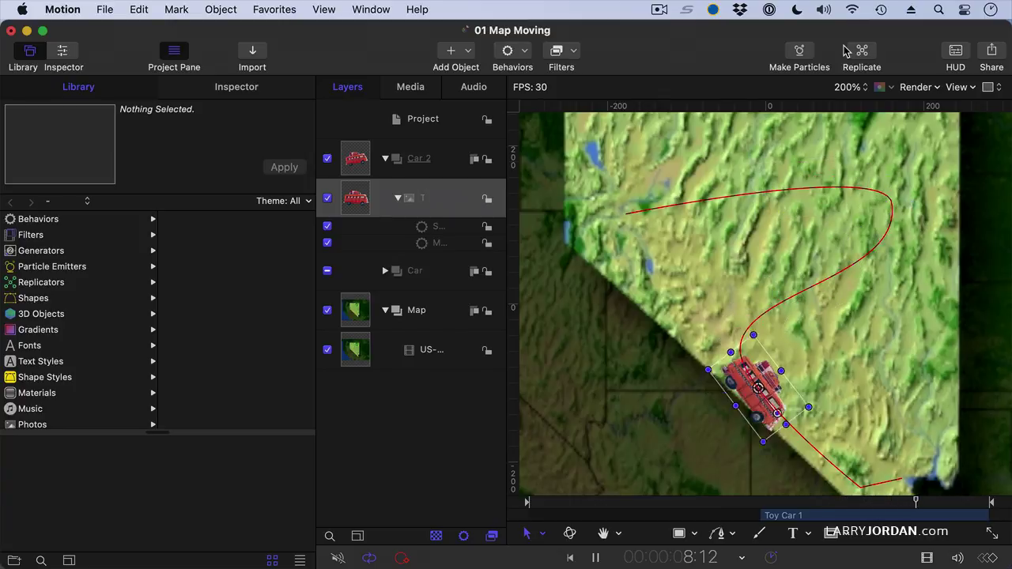
# Stop playback and set the canvas zoom to 100% to show the whole western US map
pyautogui.press('space')
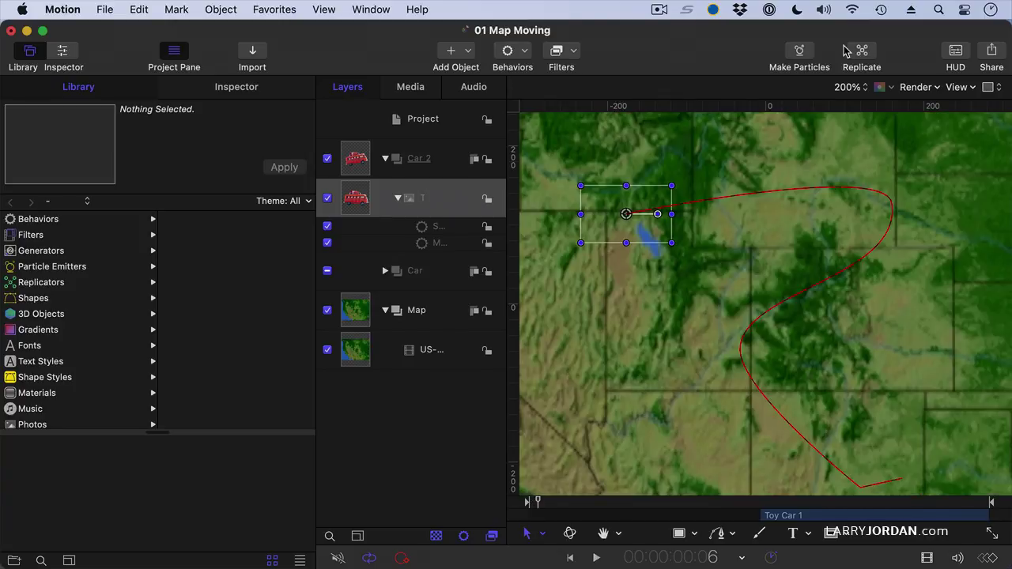
pyautogui.click(845, 87)
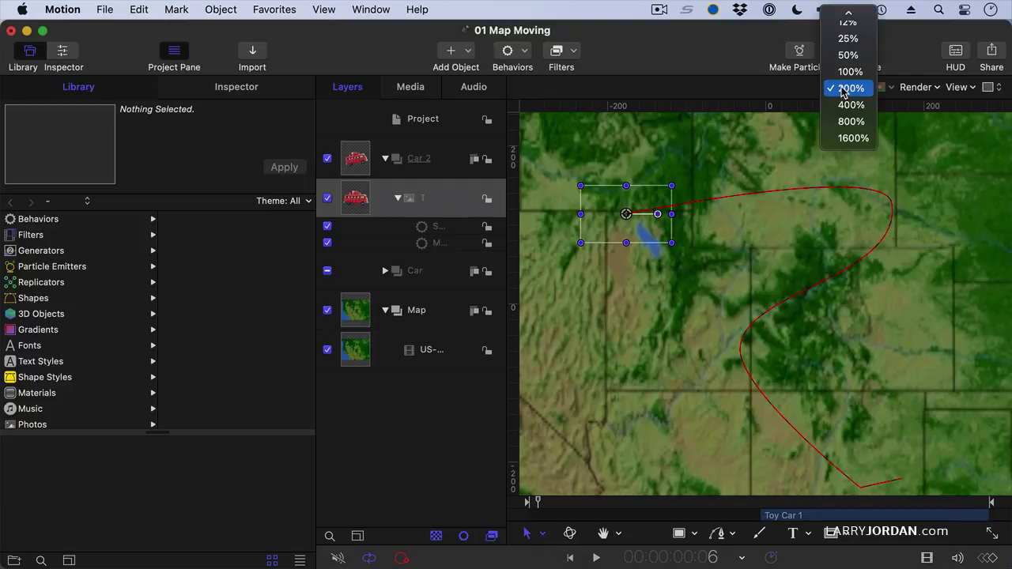
pyautogui.click(849, 72)
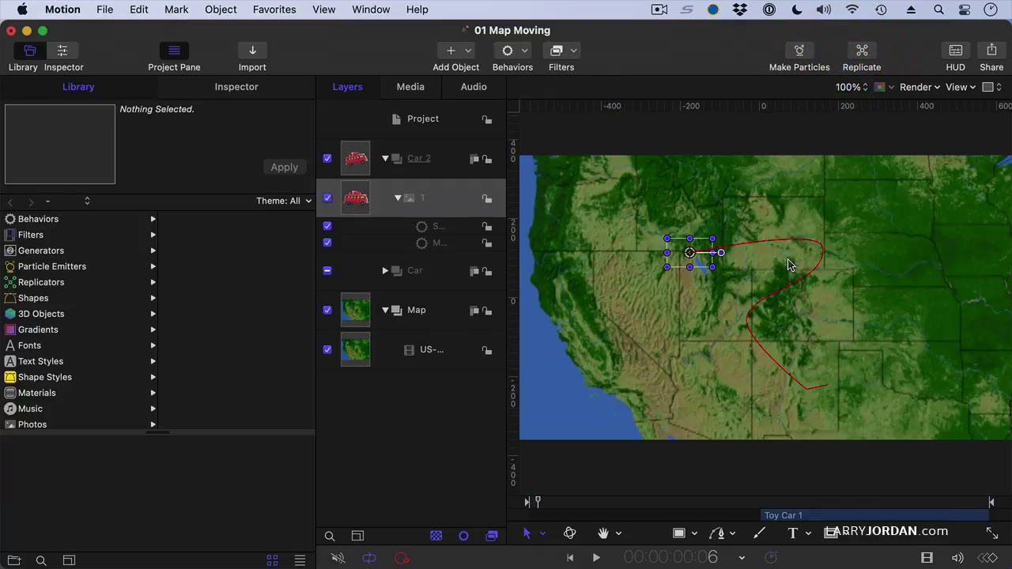
# Move the playhead to frame 4:22, where the toy car first appears
pyautogui.moveTo(740, 510); pyautogui.dragTo(757, 528)
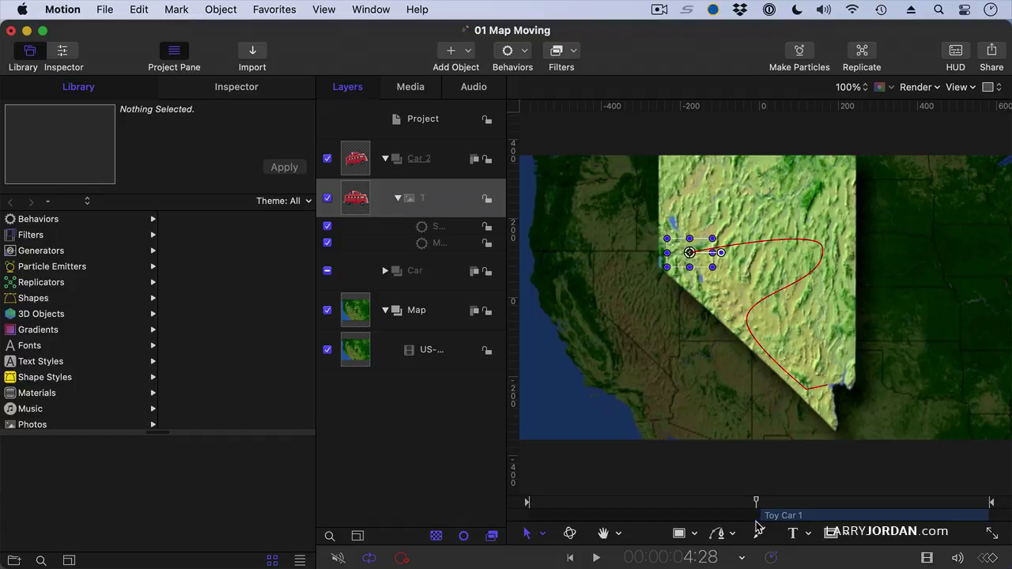
pyautogui.click(757, 525)
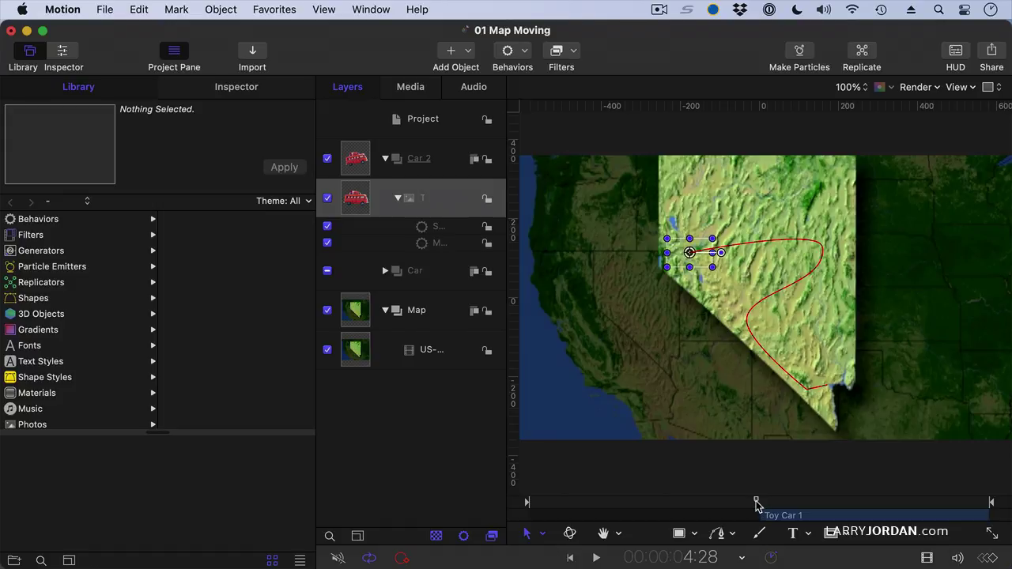
pyautogui.moveTo(757, 506); pyautogui.dragTo(748, 506)
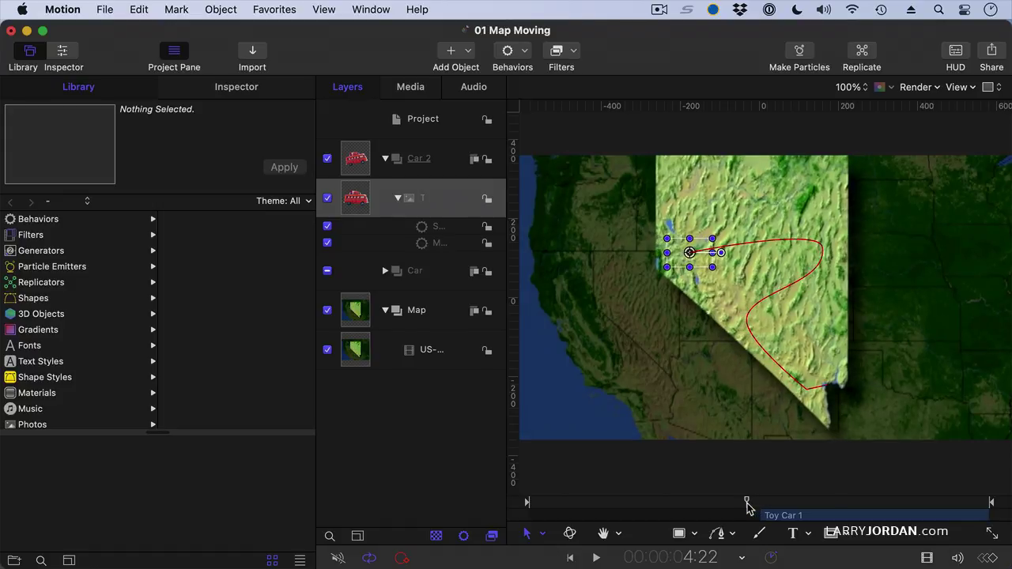
pyautogui.click(747, 506)
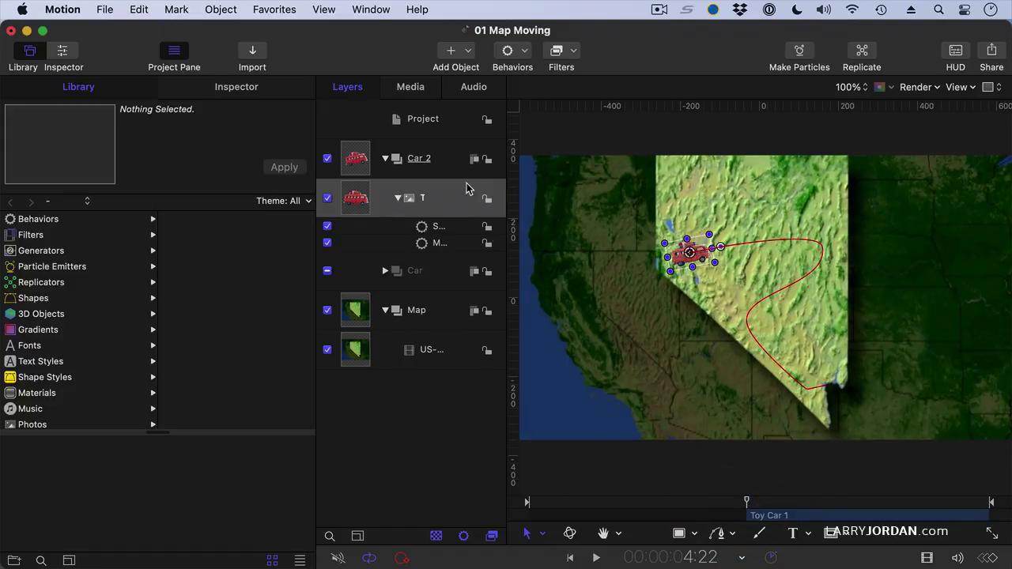
# Add a Fade In/Fade Out behavior to the car with 12-frame fade in and 0-frame fade out
pyautogui.click(510, 52)
pyautogui.moveTo(546, 90)
pyautogui.click(645, 107)
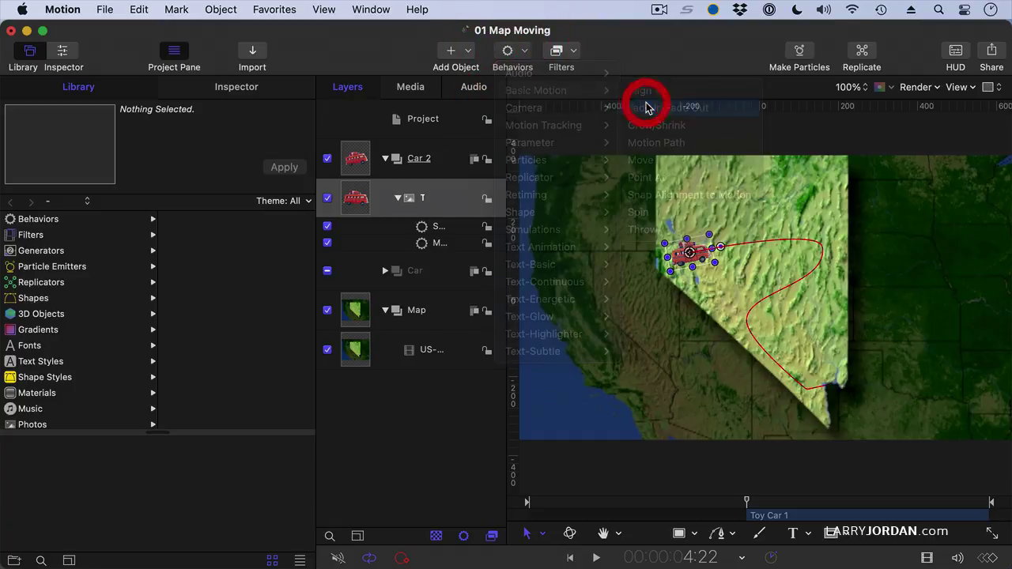
pyautogui.click(953, 53)
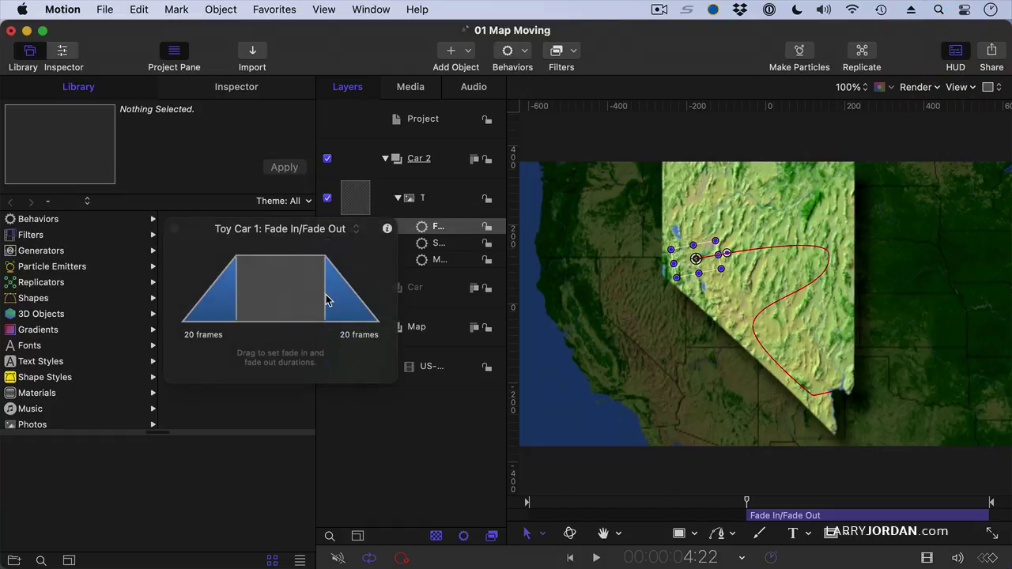
pyautogui.moveTo(327, 299); pyautogui.dragTo(385, 306)
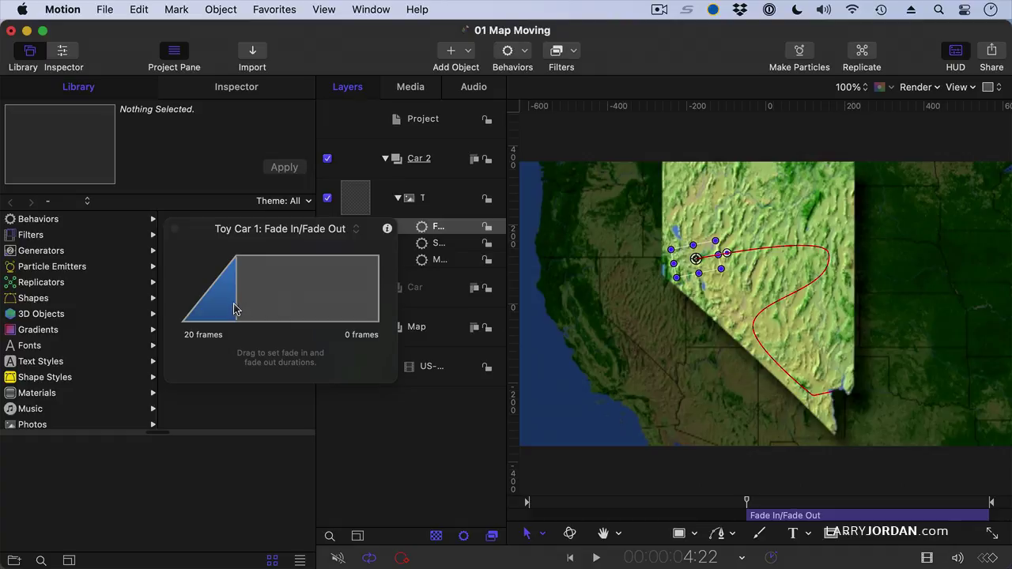
pyautogui.moveTo(235, 310); pyautogui.dragTo(213, 311)
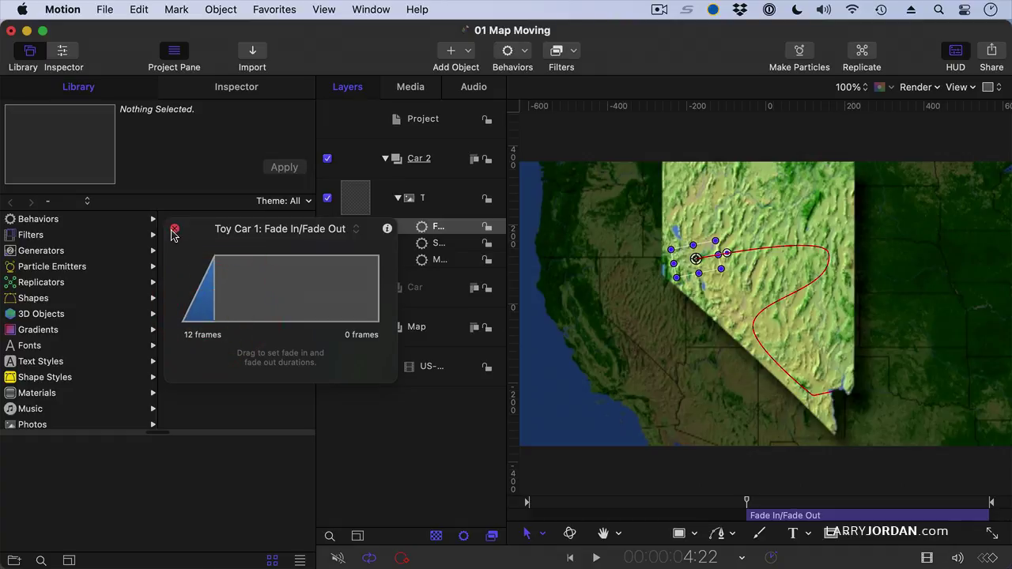
pyautogui.click(175, 230)
# Replay from before the car appears, around 3:21 and 2:27, to watch it fade in
pyautogui.click(694, 502)
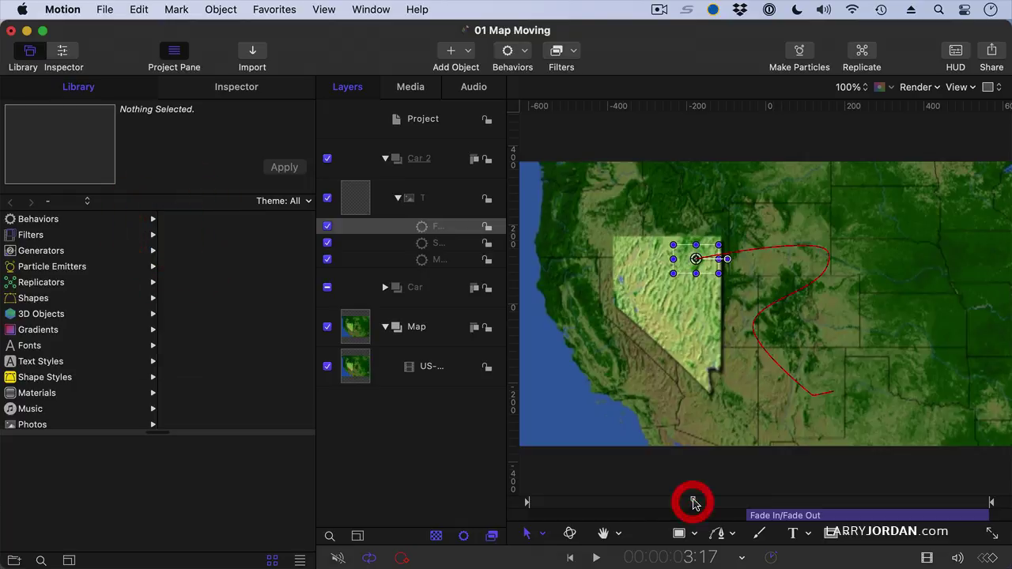
pyautogui.press('space')
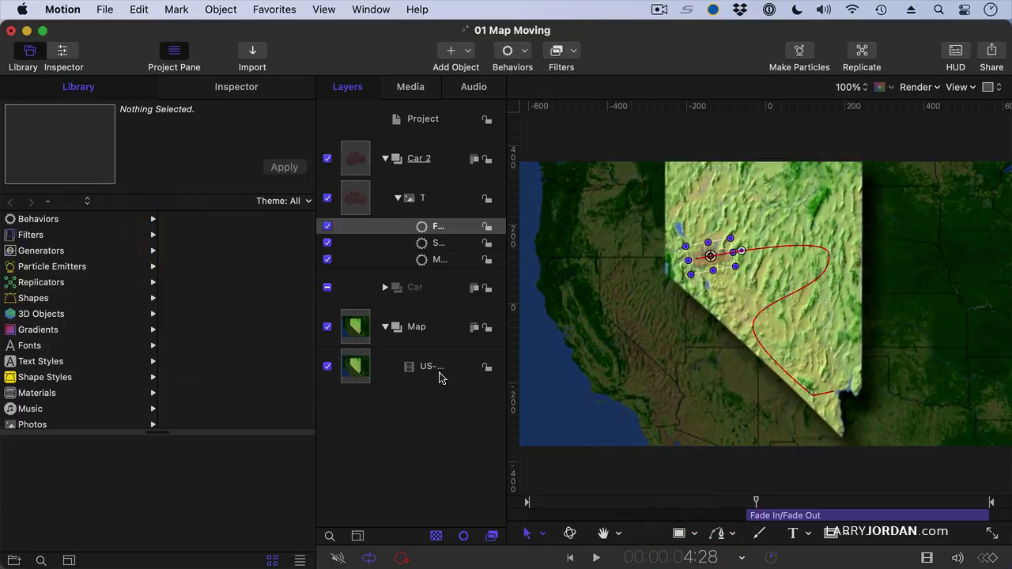
pyautogui.click(437, 443)
pyautogui.click(660, 502)
pyautogui.press('space')
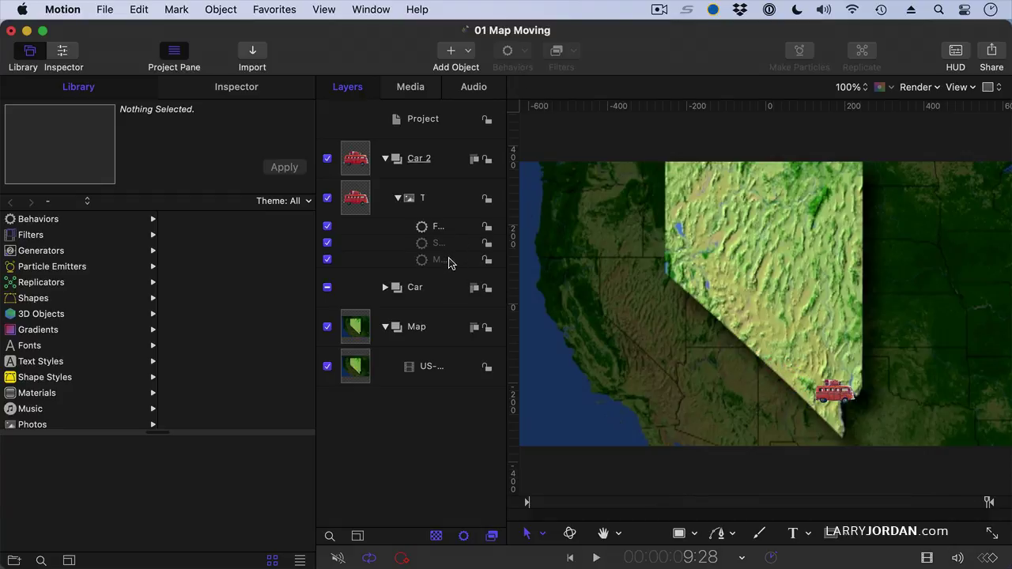
pyautogui.click(449, 260)
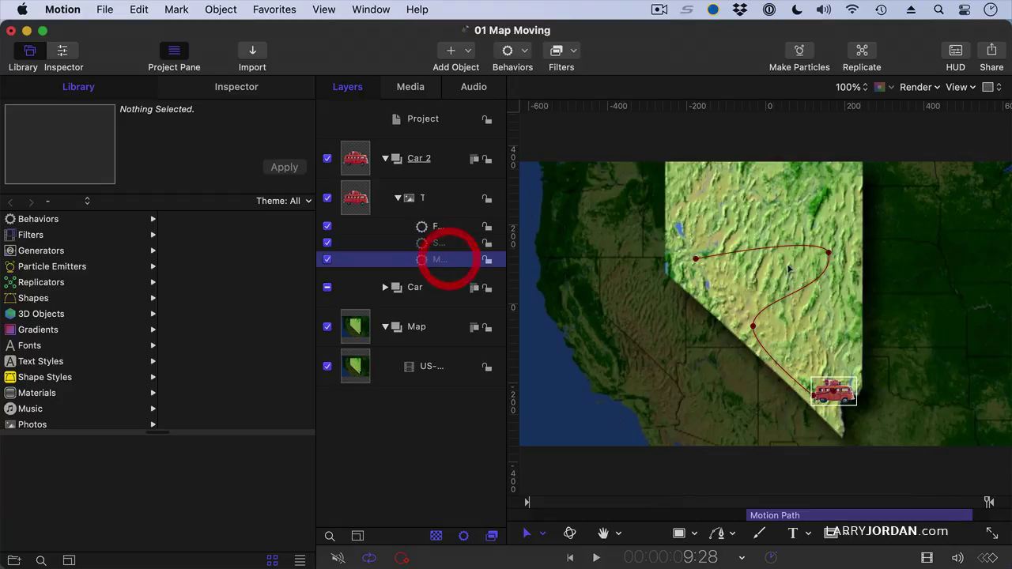
pyautogui.rightClick(828, 255)
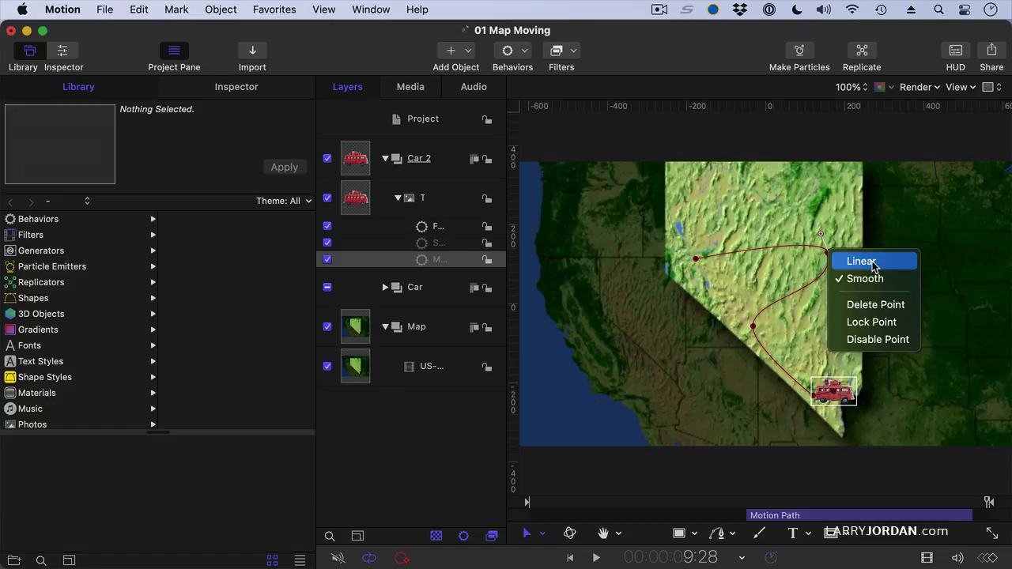
pyautogui.click(728, 501)
pyautogui.click(629, 501)
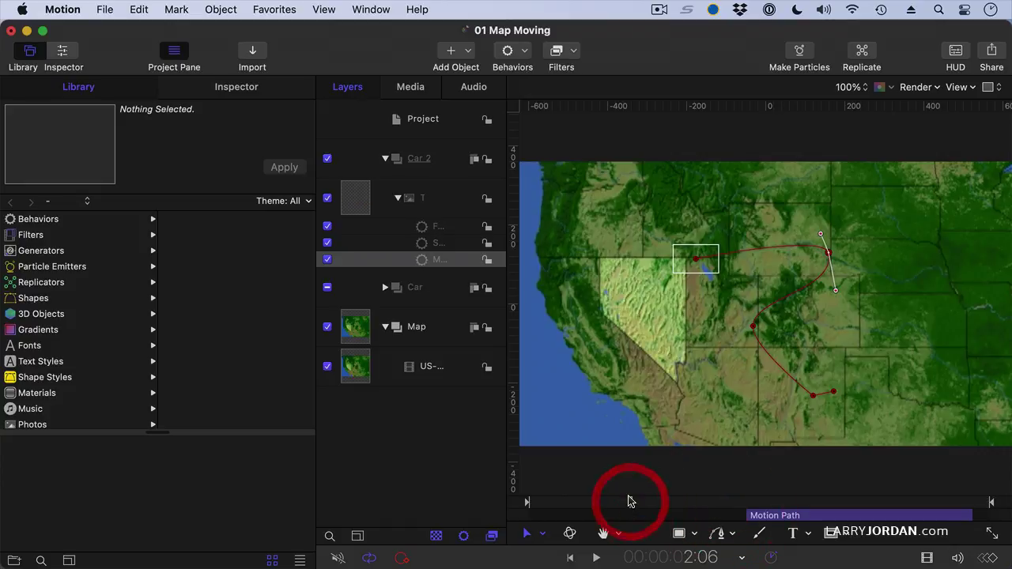
pyautogui.click(458, 424)
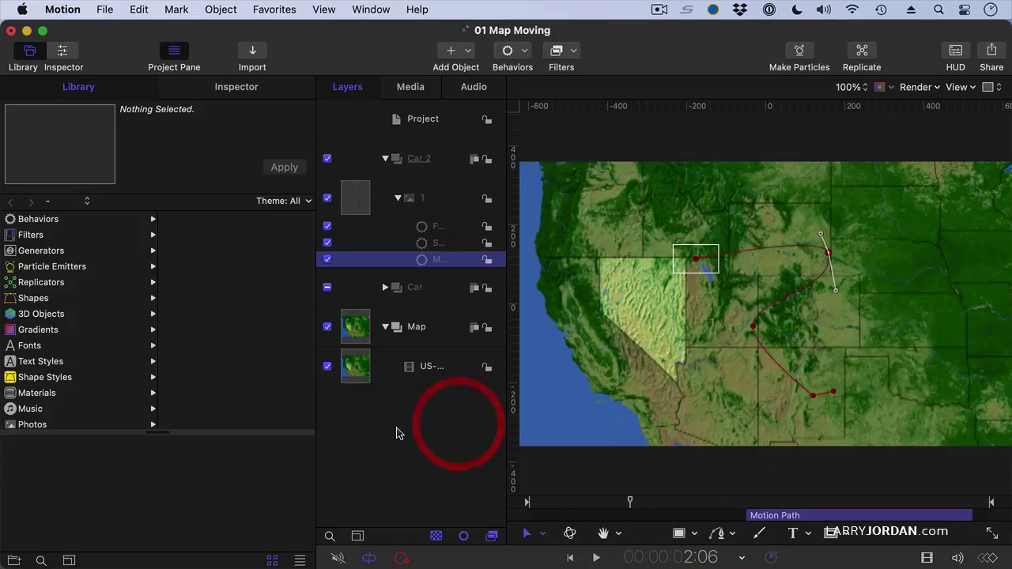
pyautogui.click(397, 430)
pyautogui.press('space')
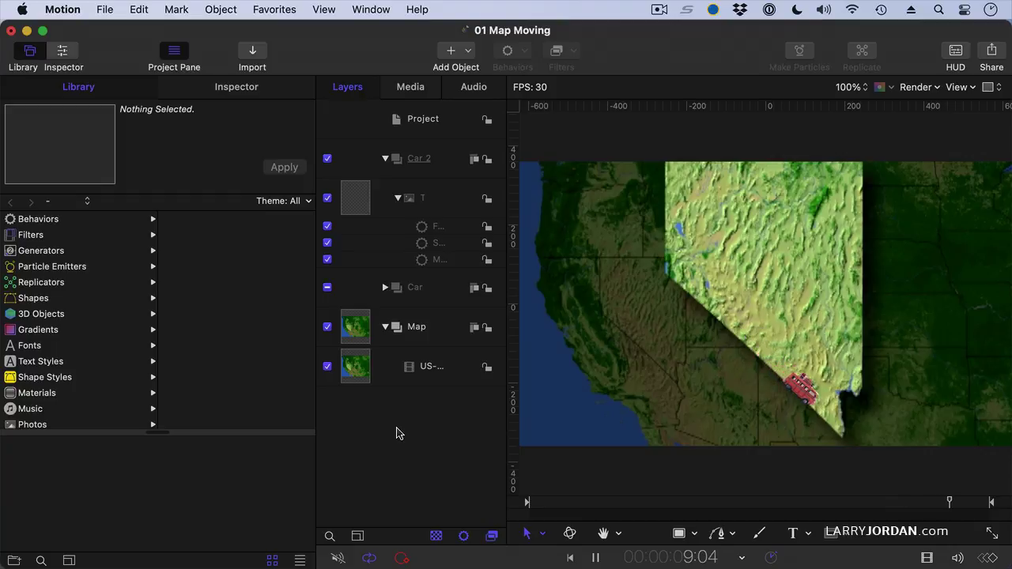
pyautogui.press('space')
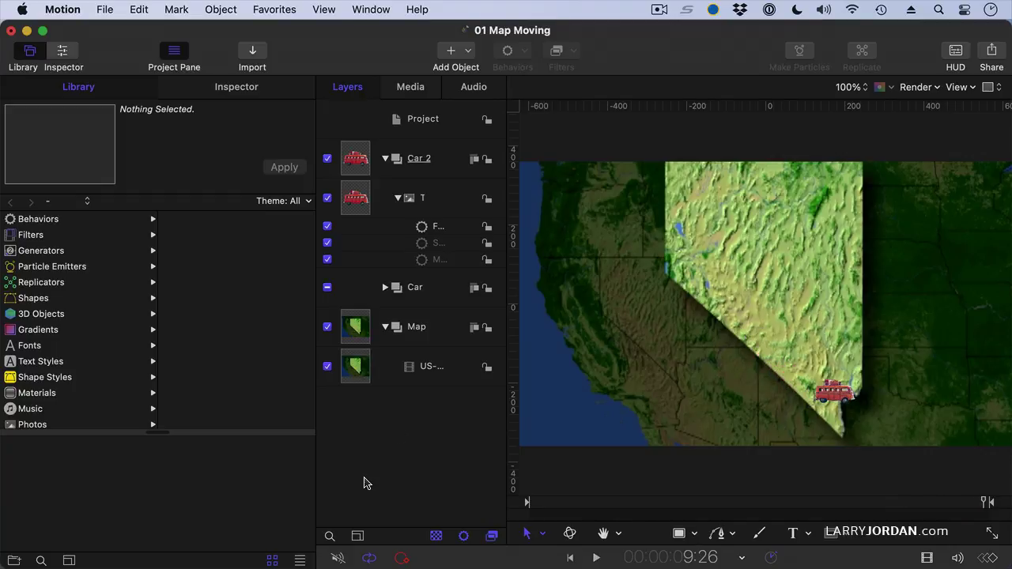